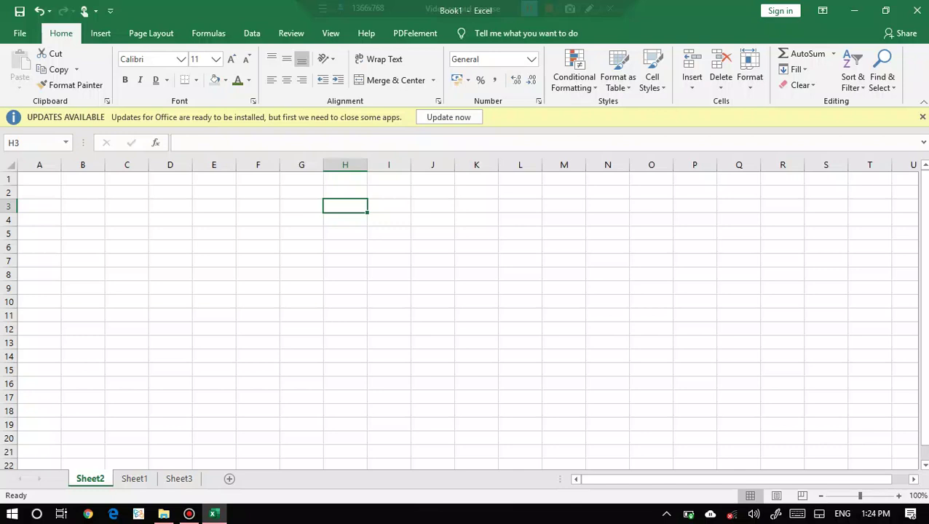
Enter keboard, mouse and printer in cells H3, H4 and H5
{"action": "type", "text": "kebo"}
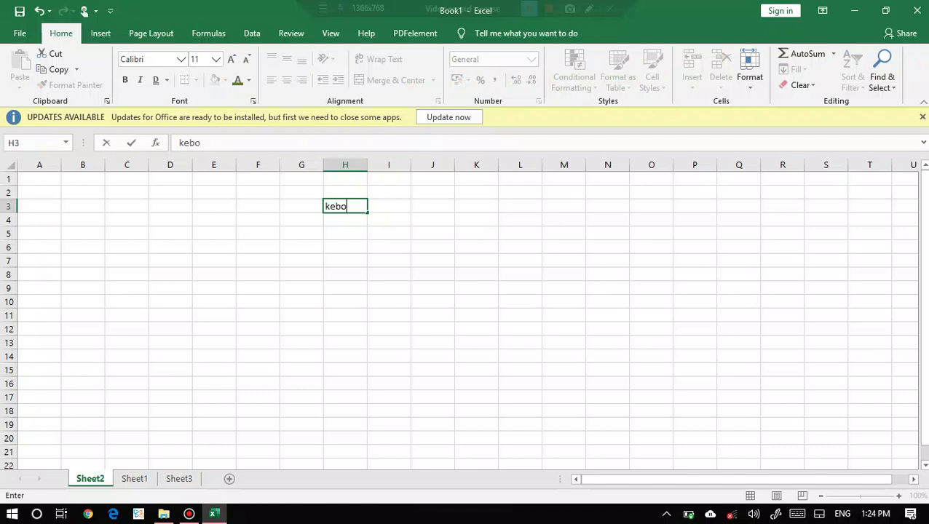
{"action": "type", "text": "ard"}
{"action": "key", "text": "Return"}
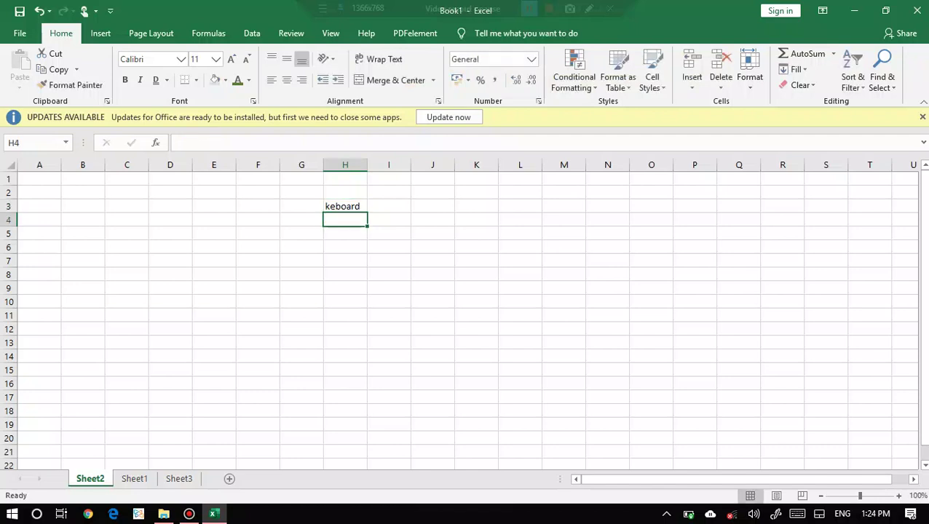
{"action": "type", "text": "mo"}
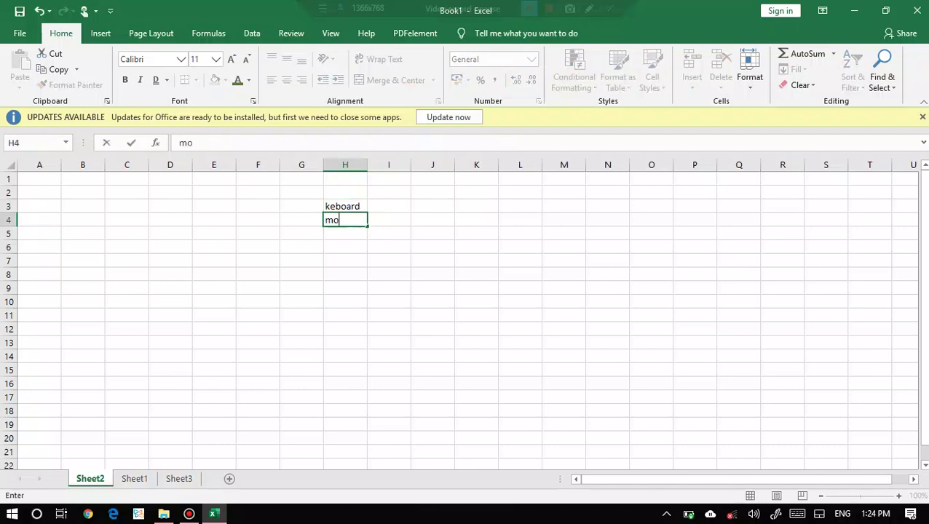
{"action": "type", "text": "use"}
{"action": "key", "text": "Return"}
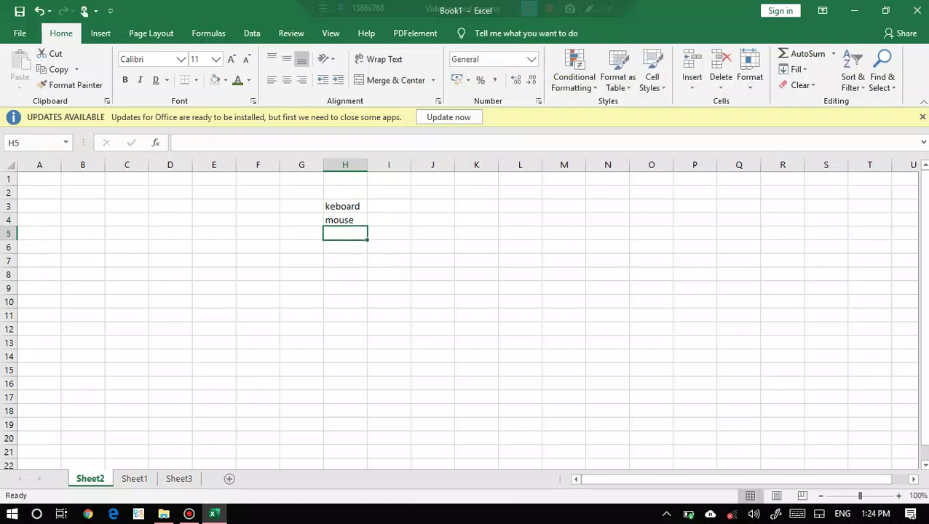
{"action": "type", "text": "p"}
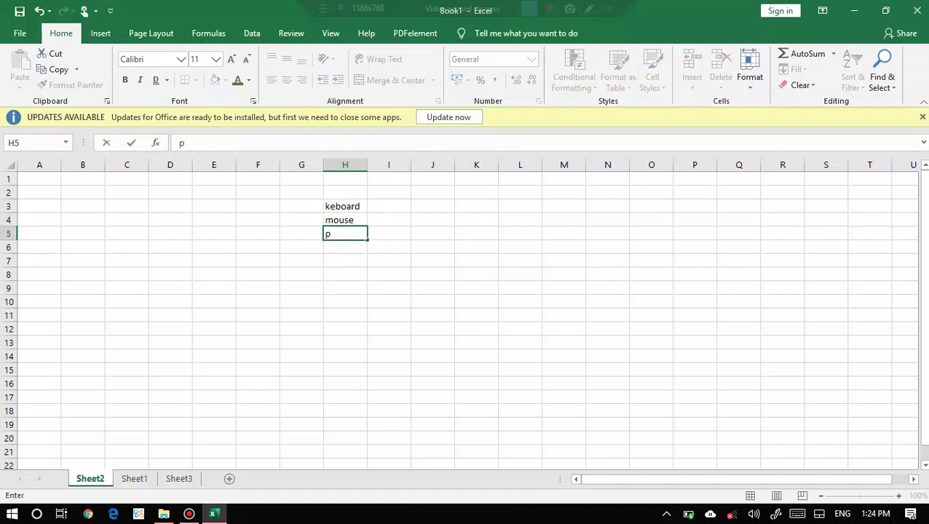
{"action": "type", "text": "rinter"}
{"action": "key", "text": "Return"}
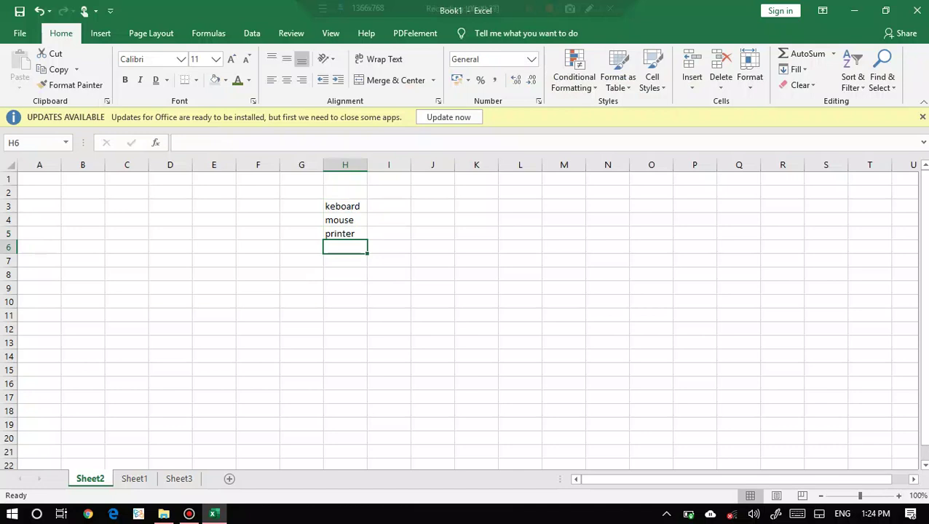
Make keboard in H3 bold, italic and single-underlined
{"action": "left_click", "coordinate": [345, 206]}
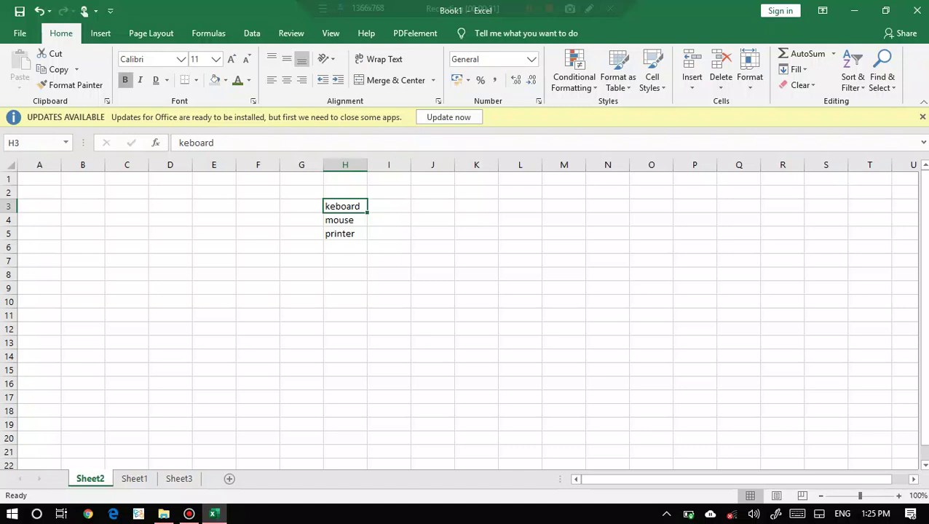
{"action": "left_click", "coordinate": [124, 80]}
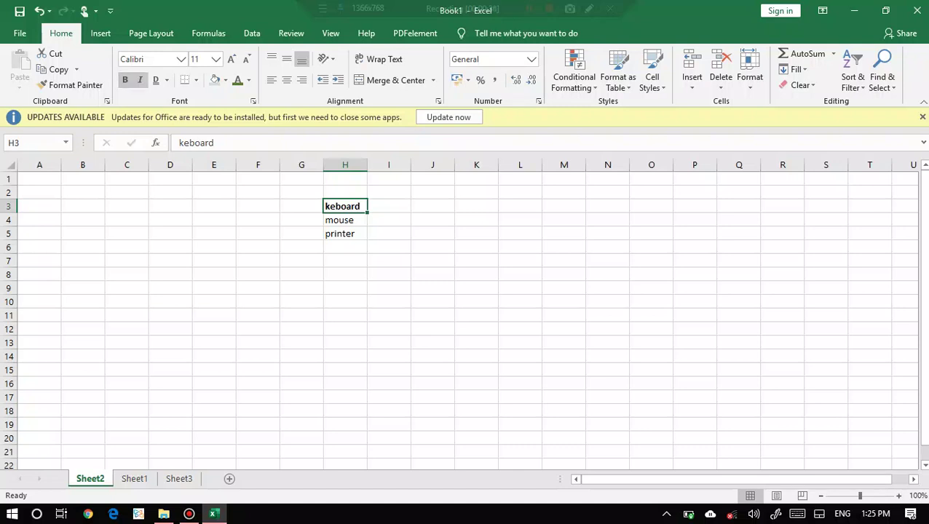
{"action": "left_click", "coordinate": [140, 81]}
{"action": "left_click", "coordinate": [155, 80]}
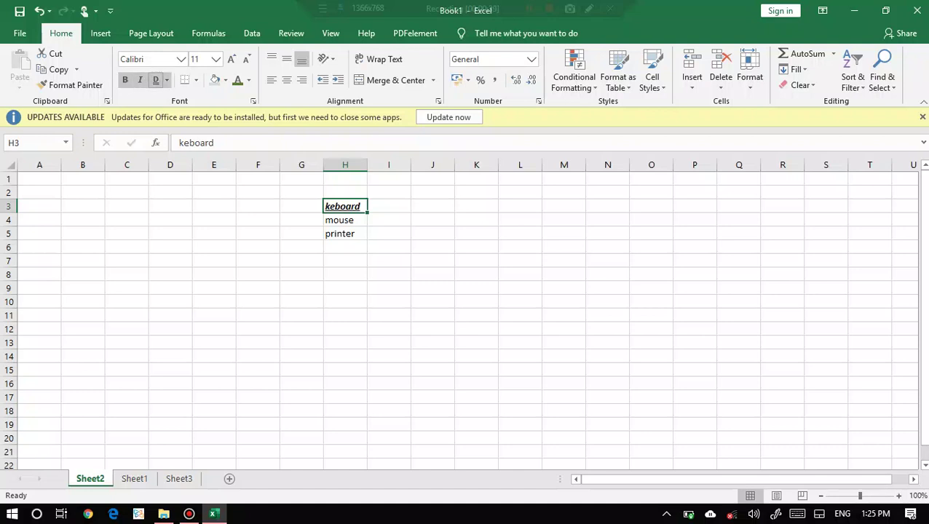
{"action": "left_click", "coordinate": [167, 80]}
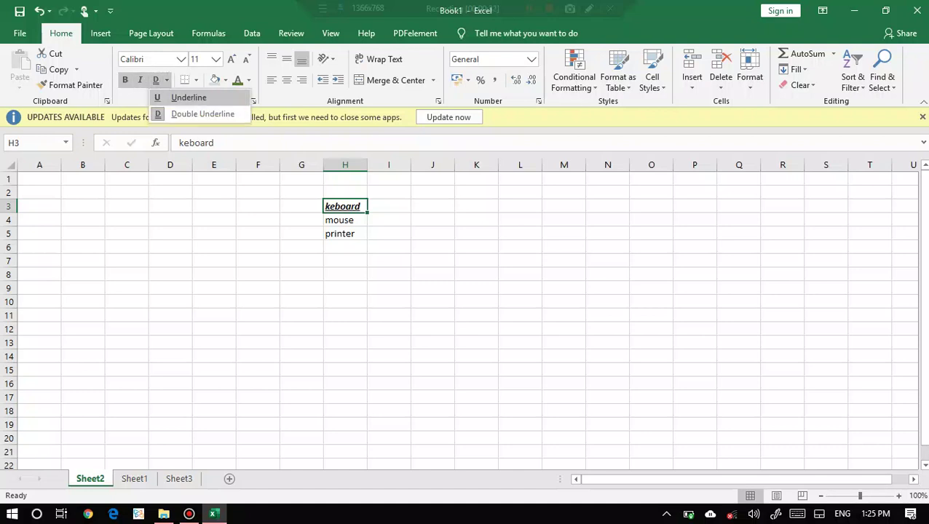
{"action": "left_click", "coordinate": [188, 98]}
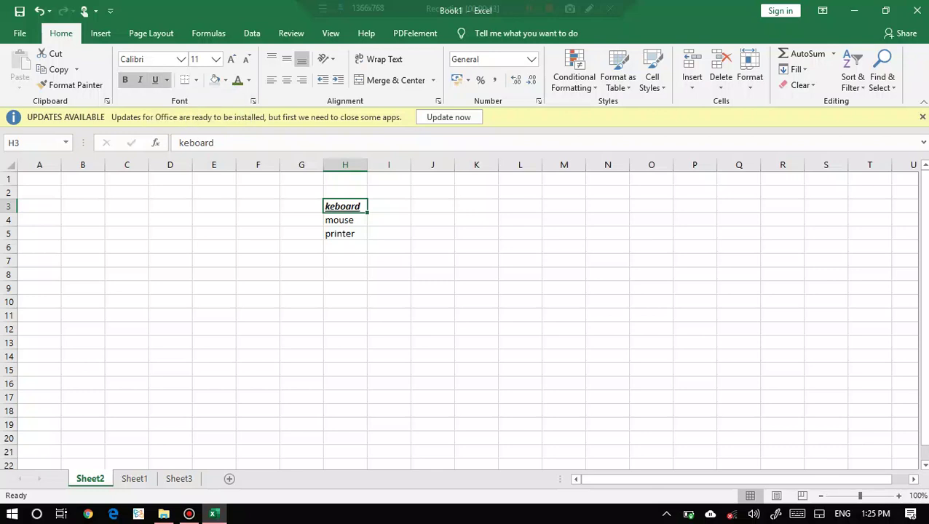
Change keboard's underline in H3 to a double underline
{"action": "left_click", "coordinate": [213, 192]}
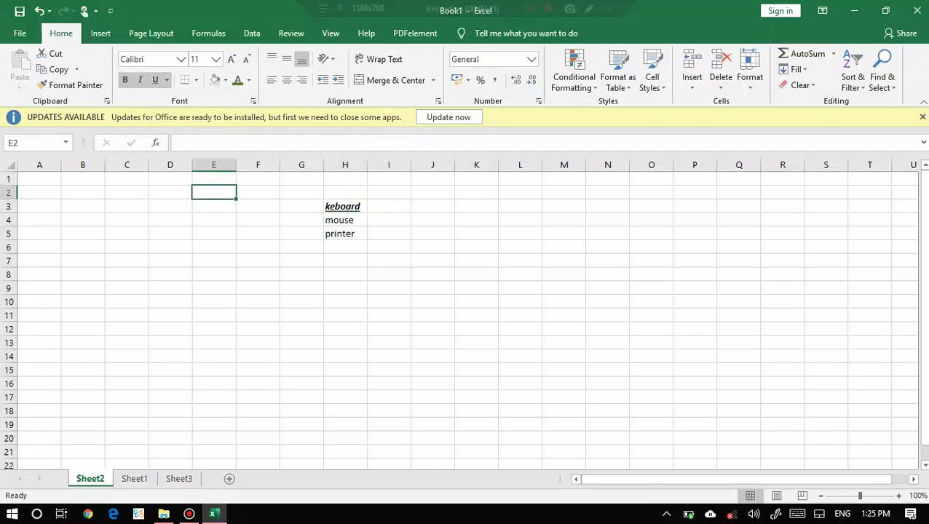
{"action": "left_click", "coordinate": [345, 206]}
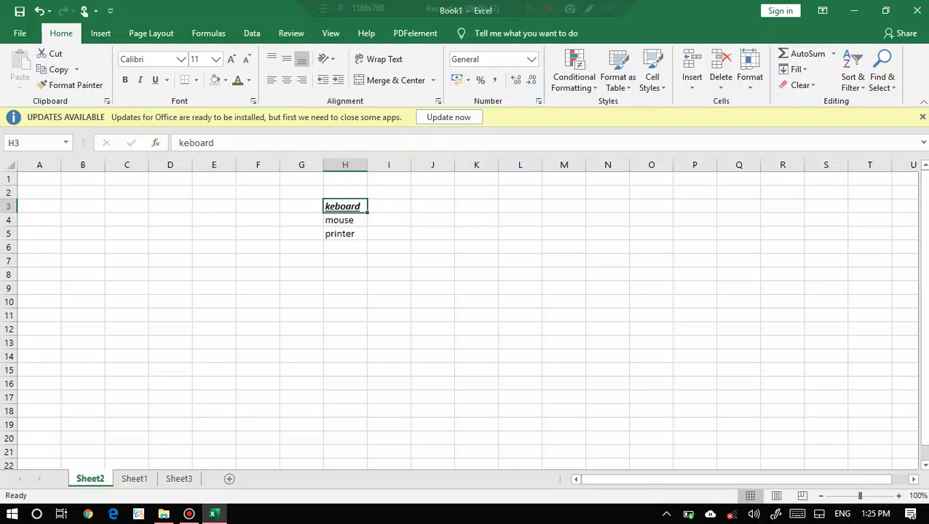
{"action": "left_click", "coordinate": [167, 80]}
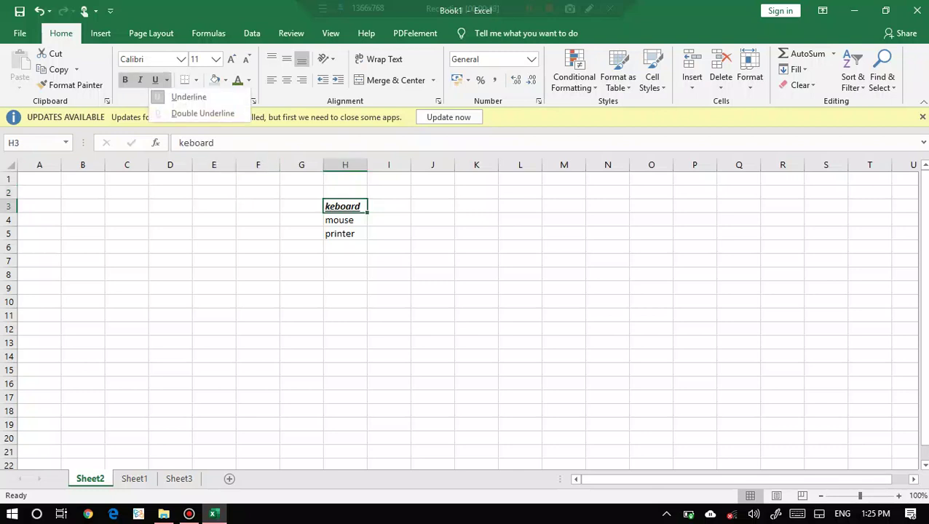
{"action": "left_click", "coordinate": [202, 113]}
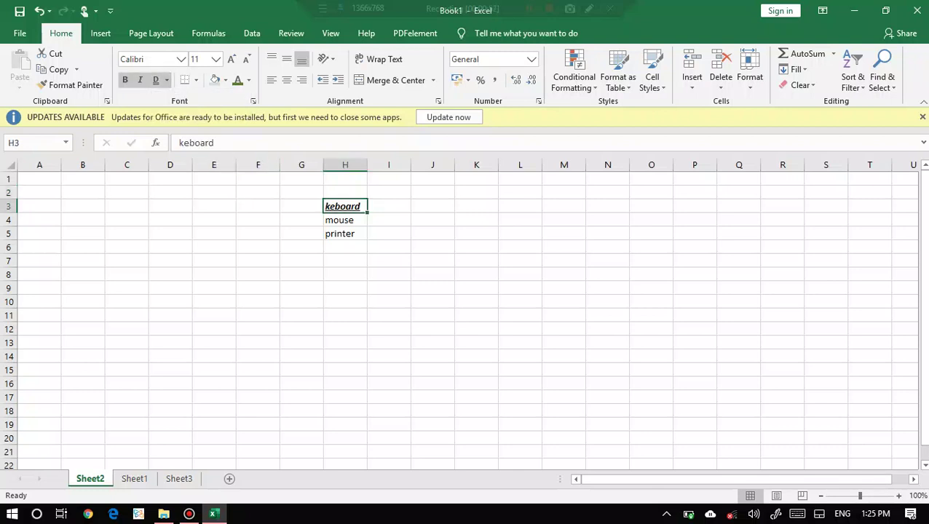
{"action": "left_click", "coordinate": [258, 220]}
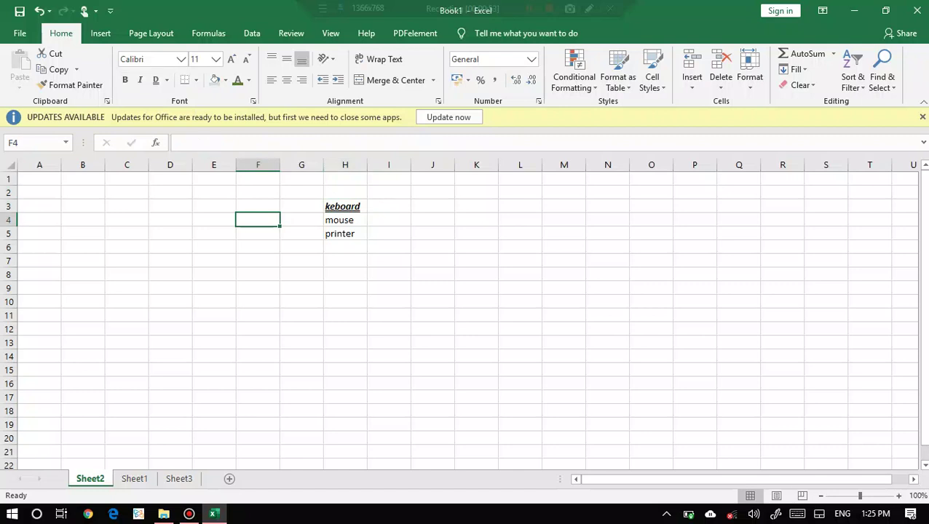
{"action": "left_click", "coordinate": [345, 206]}
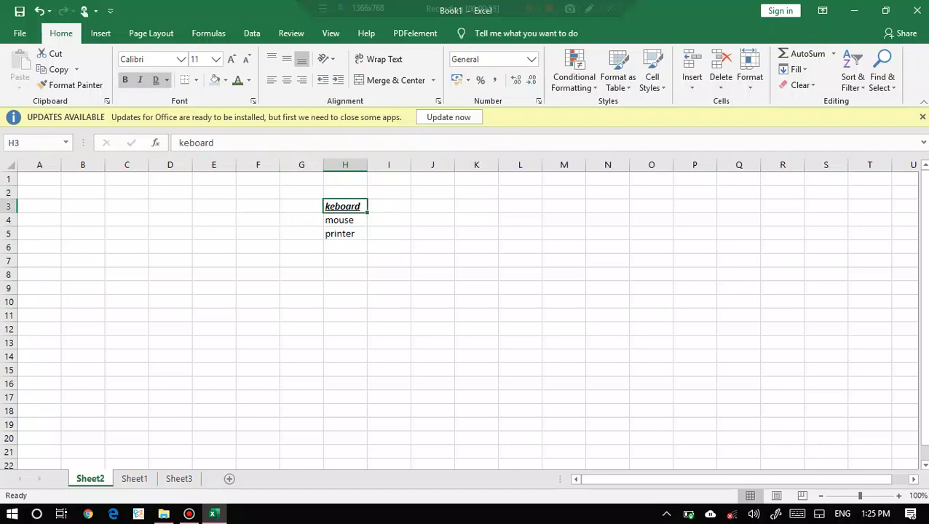
{"action": "left_click", "coordinate": [345, 219]}
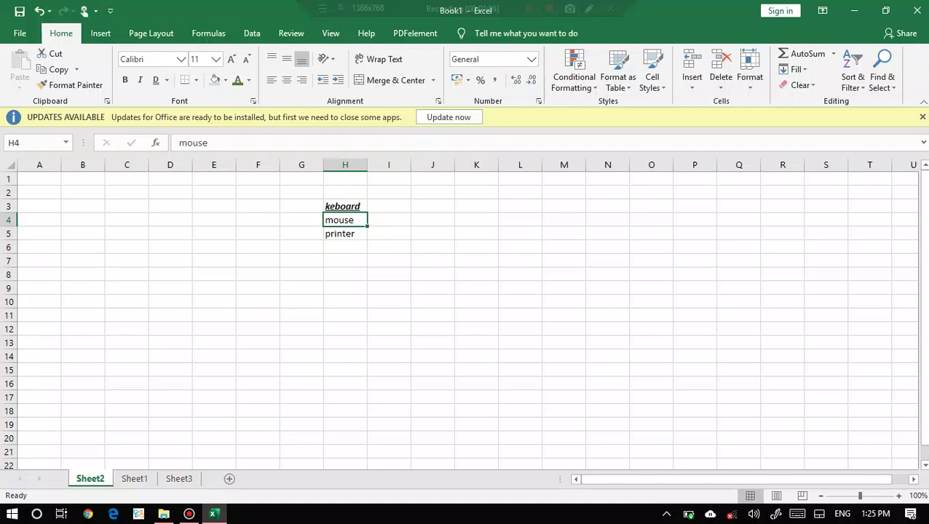
Apply bold, italic and double underline to mouse and printer in H4:H5
{"action": "key", "text": "shift+Down"}
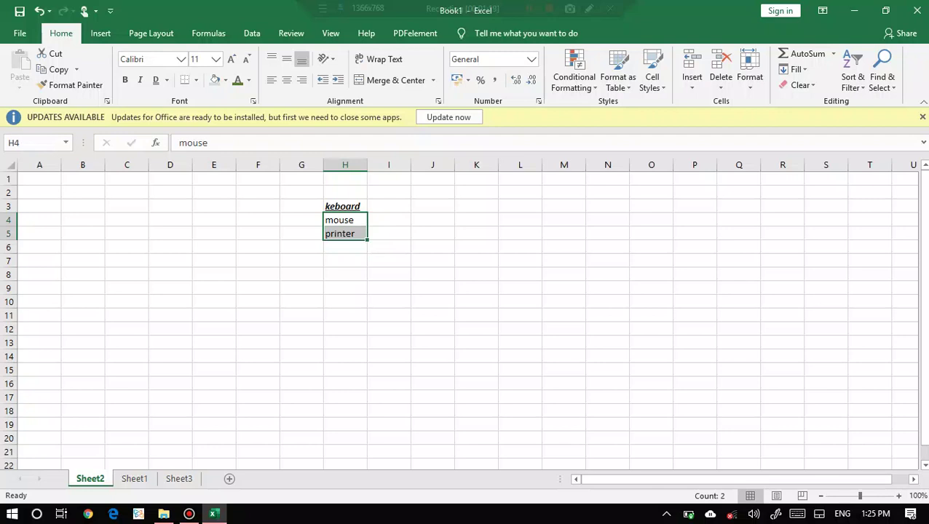
{"action": "key", "text": "ctrl+b"}
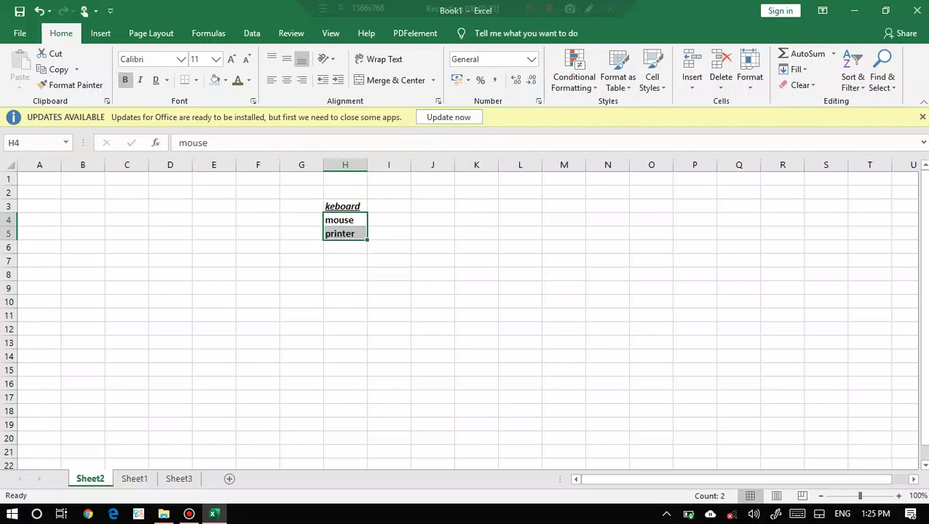
{"action": "key", "text": "ctrl+i"}
{"action": "left_click", "coordinate": [166, 80]}
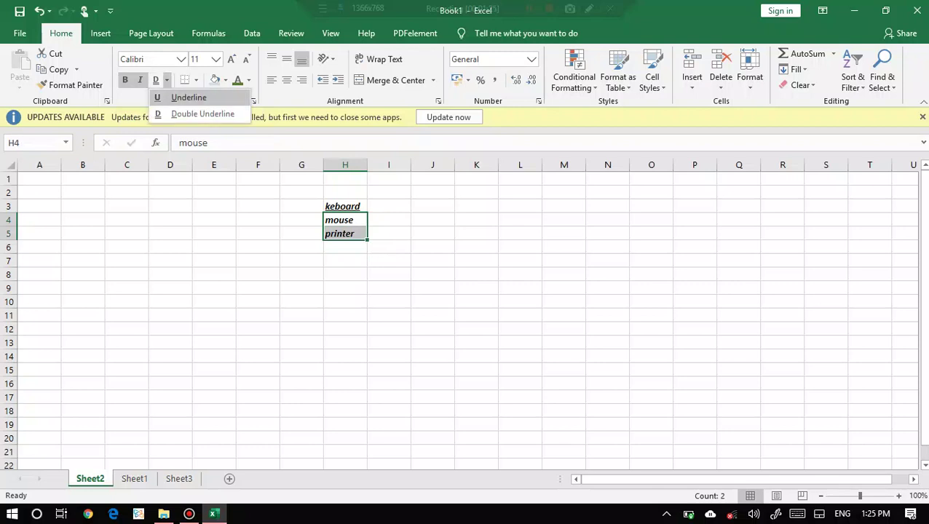
{"action": "left_click", "coordinate": [188, 98]}
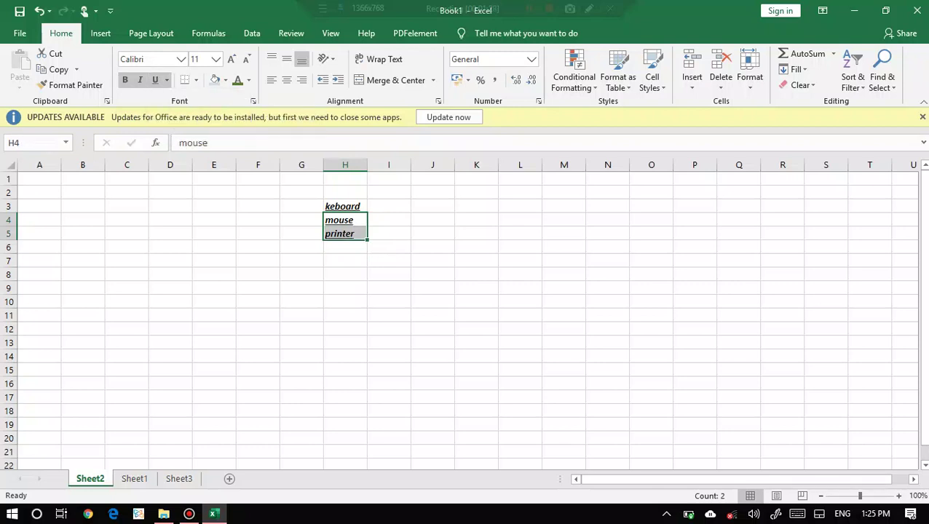
{"action": "left_click", "coordinate": [167, 80]}
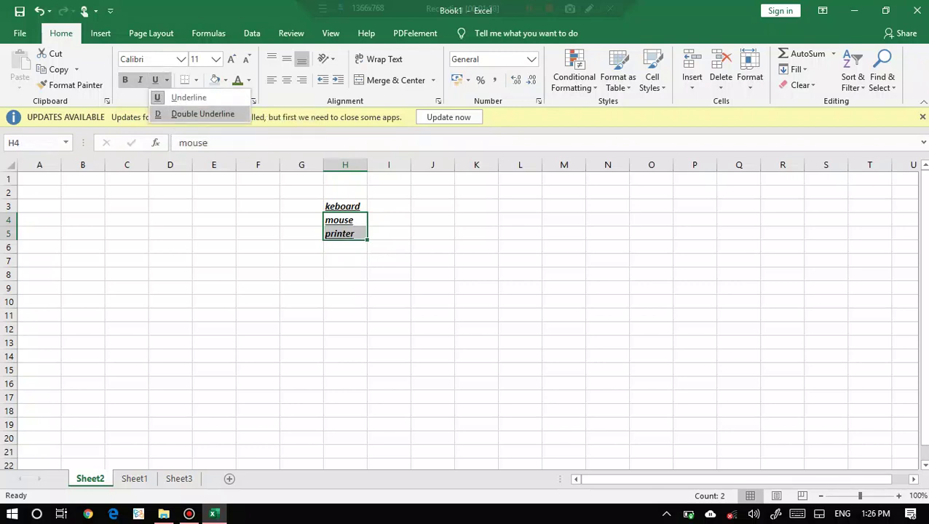
{"action": "left_click", "coordinate": [195, 114]}
{"action": "left_click", "coordinate": [301, 233]}
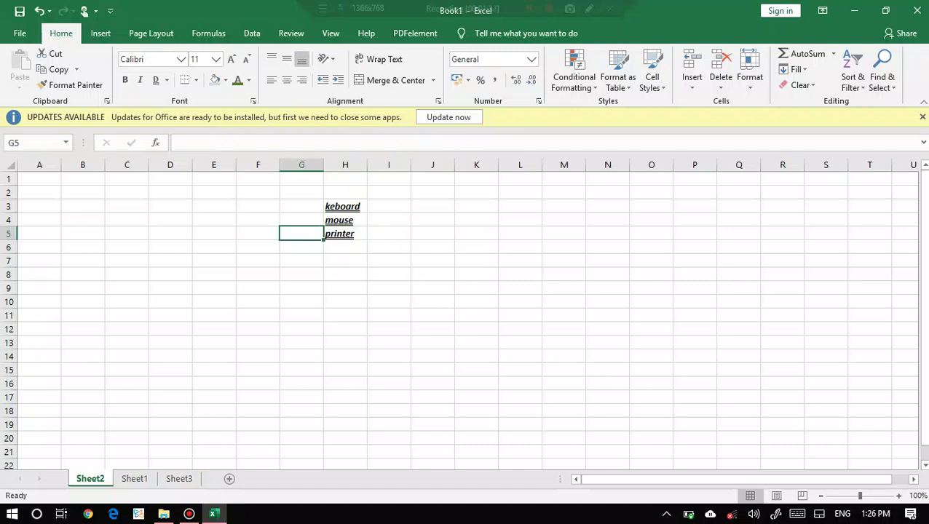
{"action": "left_click", "coordinate": [345, 206]}
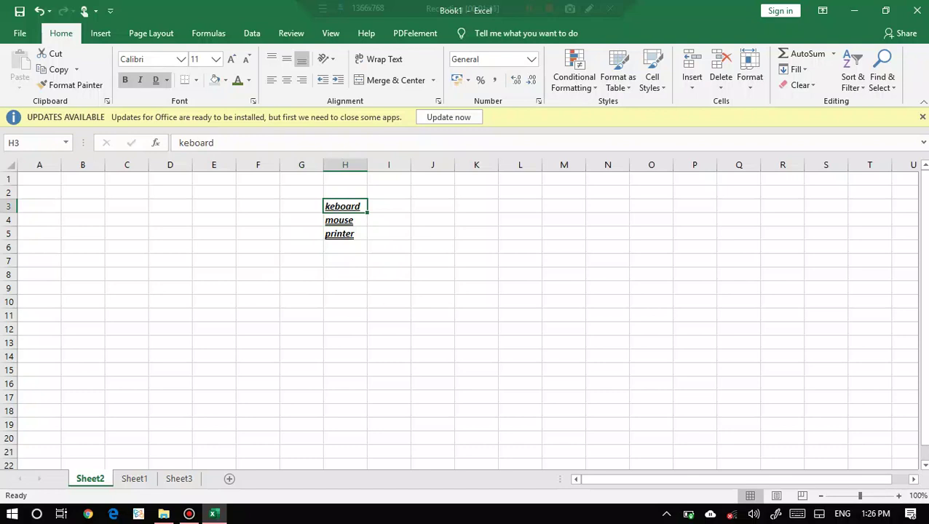
Fill cells H3:H5 with Blue, Accent 1, Lighter 60%
{"action": "left_click_drag", "start_coordinate": [345, 206], "coordinate": [348, 233]}
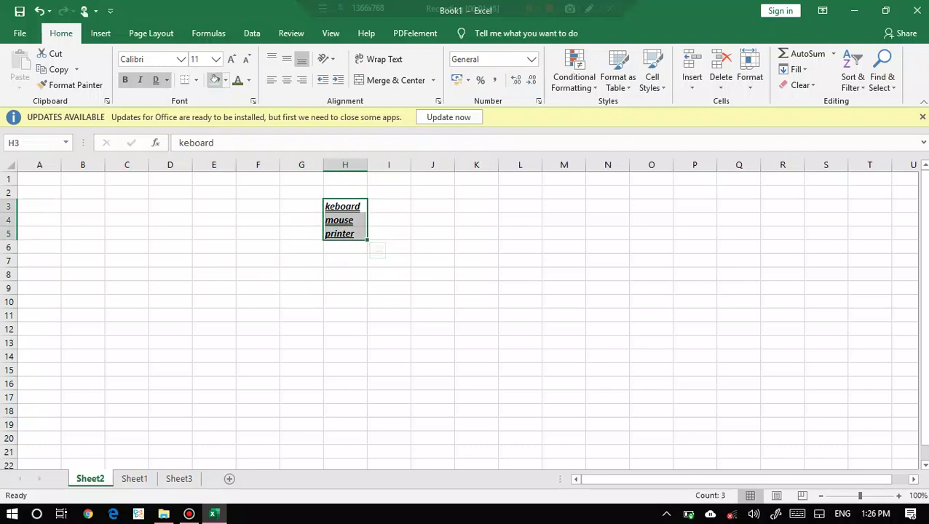
{"action": "left_click", "coordinate": [225, 80]}
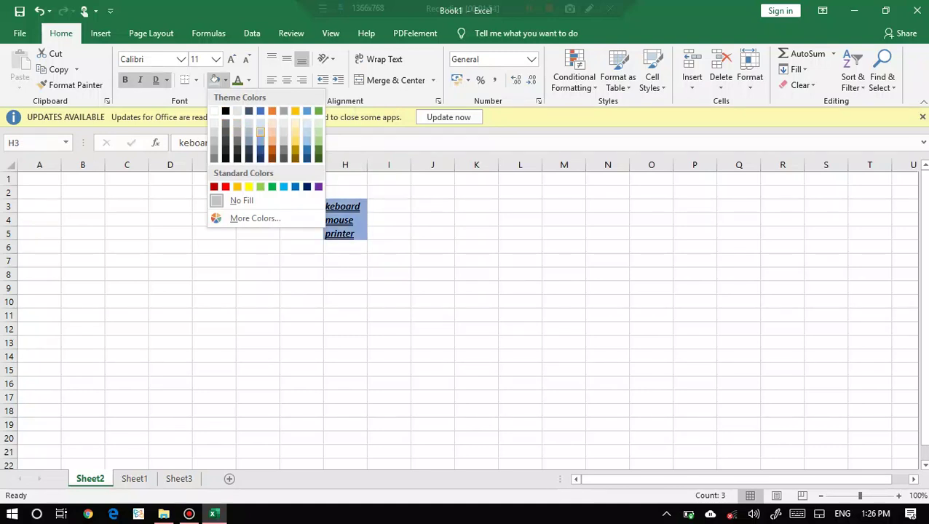
{"action": "left_click", "coordinate": [260, 133]}
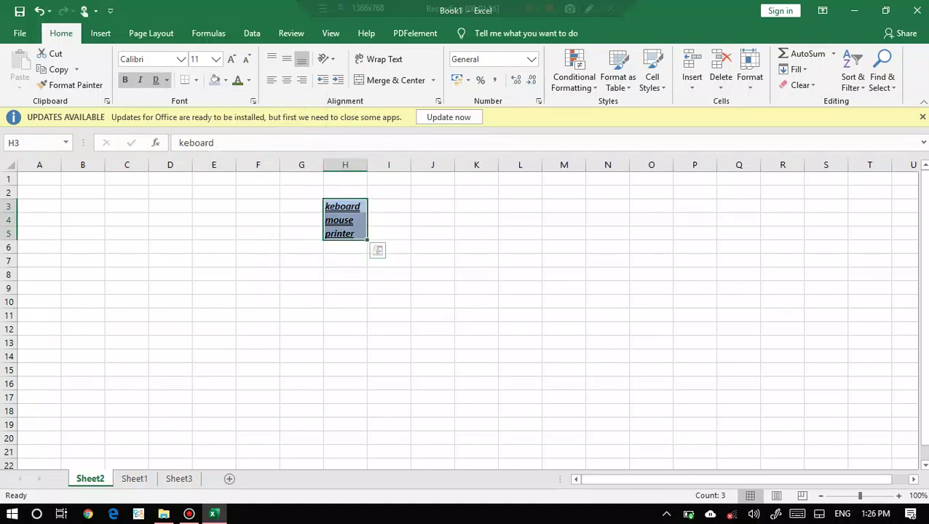
{"action": "left_click", "coordinate": [301, 220]}
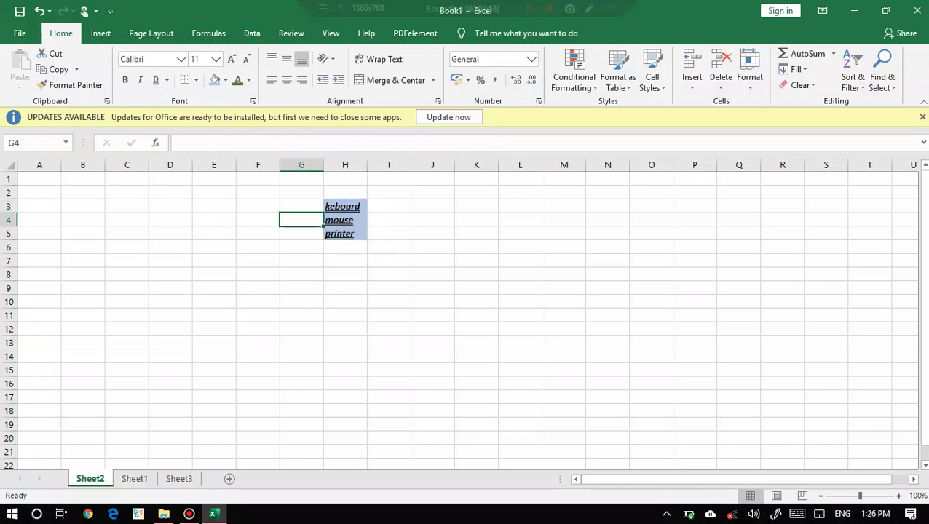
{"action": "left_click_drag", "start_coordinate": [345, 206], "coordinate": [345, 234]}
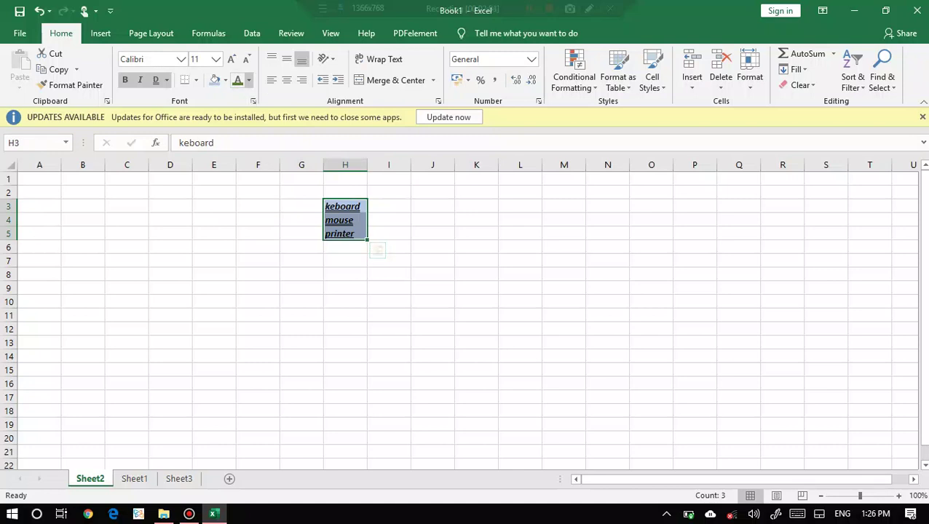
Color the H3:H5 item text Green, Accent 6, Darker 25%
{"action": "left_click", "coordinate": [249, 80]}
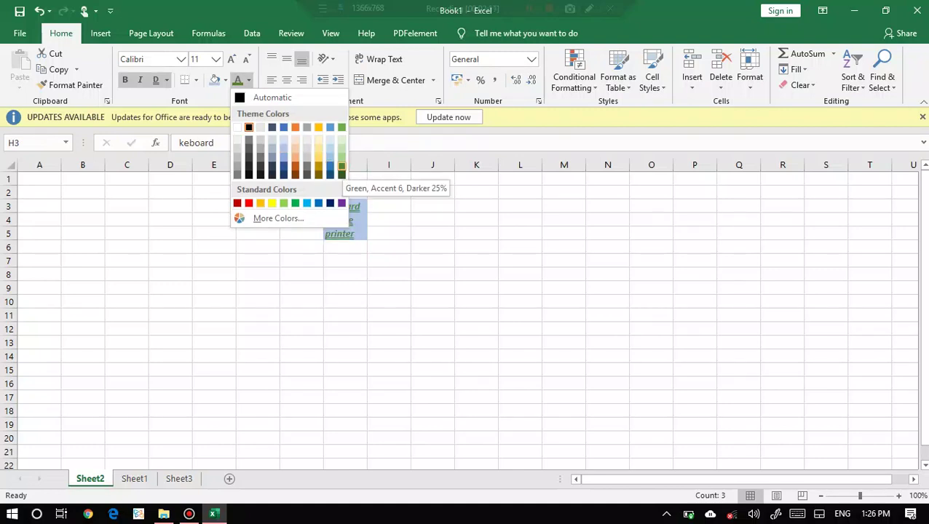
{"action": "left_click", "coordinate": [341, 166]}
{"action": "left_click", "coordinate": [302, 233]}
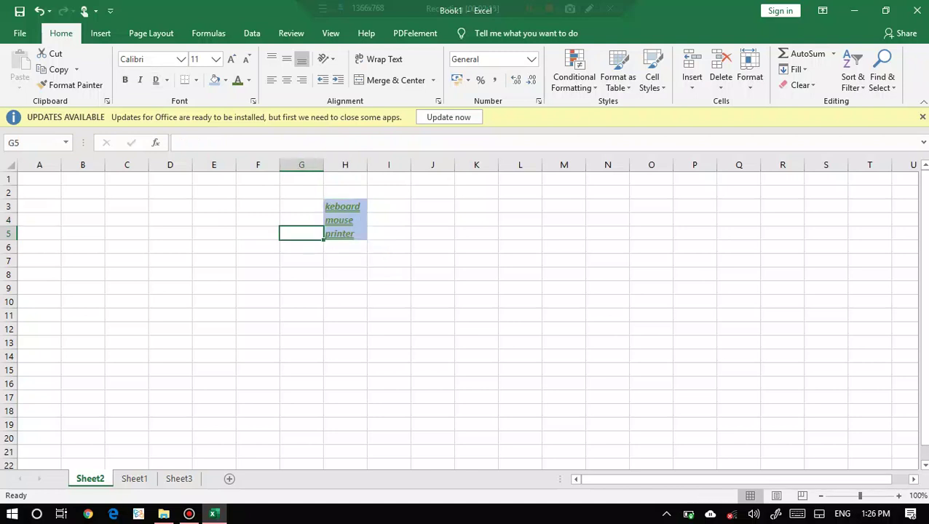
{"action": "left_click_drag", "start_coordinate": [344, 206], "coordinate": [344, 233]}
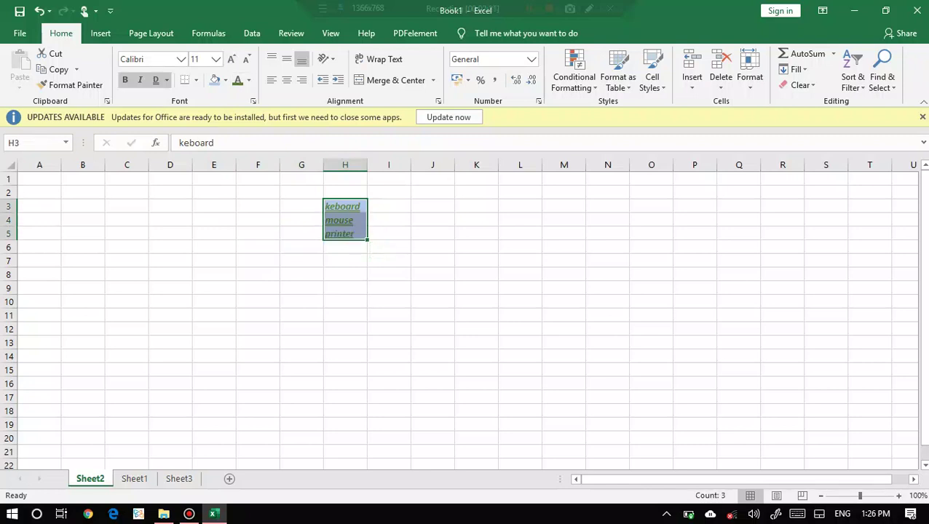
{"action": "left_click", "coordinate": [216, 59]}
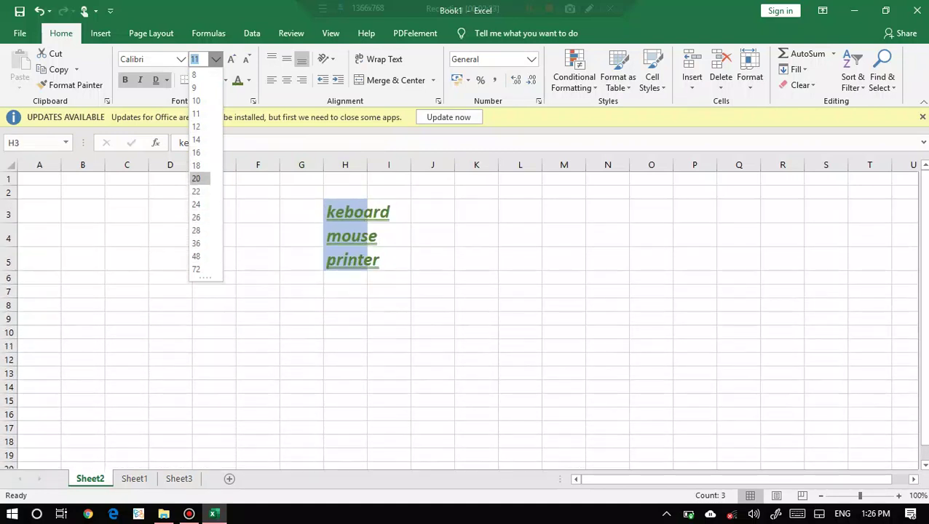
{"action": "key", "text": "Escape"}
{"action": "key", "text": "Escape"}
{"action": "key", "text": "Left"}
{"action": "key", "text": "Left"}
{"action": "key", "text": "Left"}
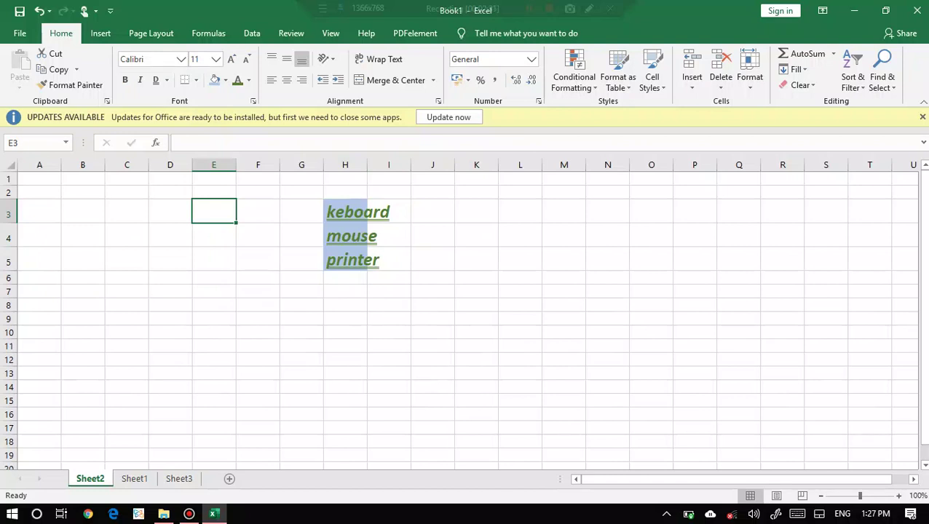
{"action": "left_click", "coordinate": [216, 58]}
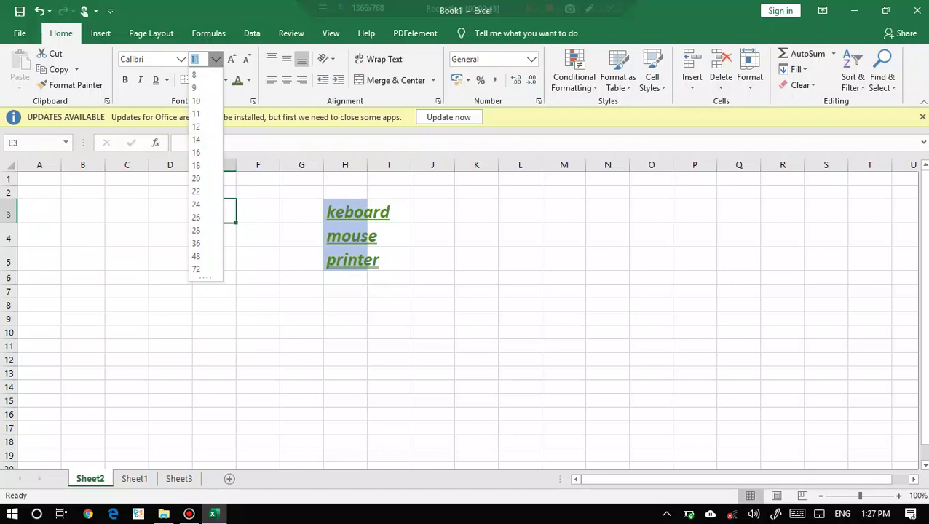
{"action": "key", "text": "Escape"}
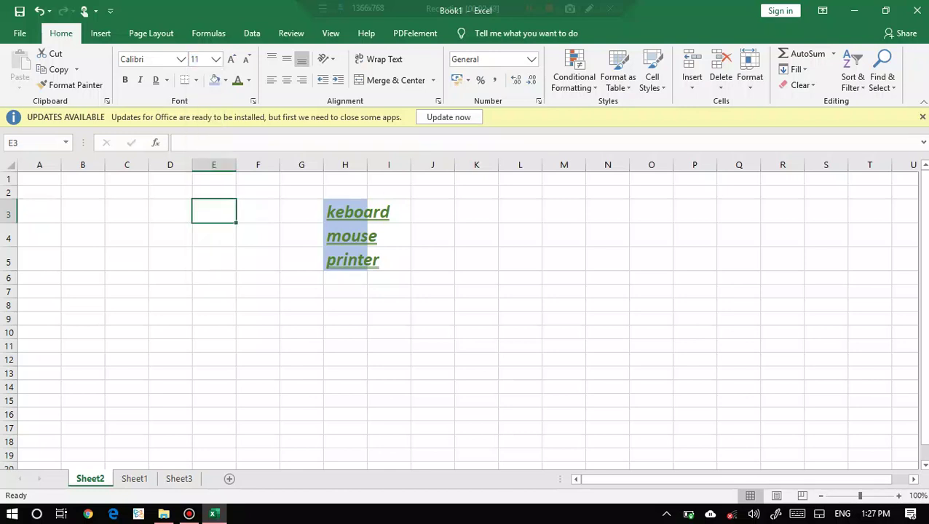
{"action": "left_click_drag", "start_coordinate": [345, 212], "coordinate": [345, 260]}
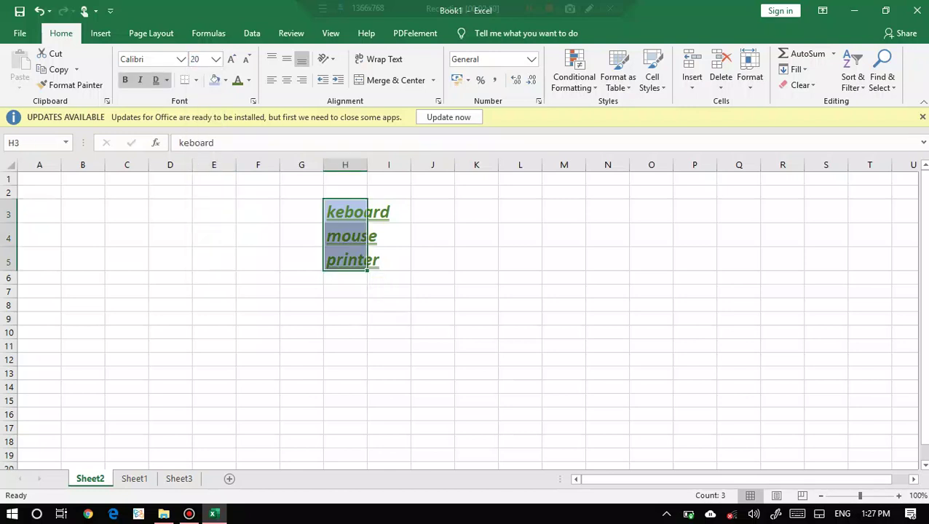
{"action": "left_click", "coordinate": [216, 59]}
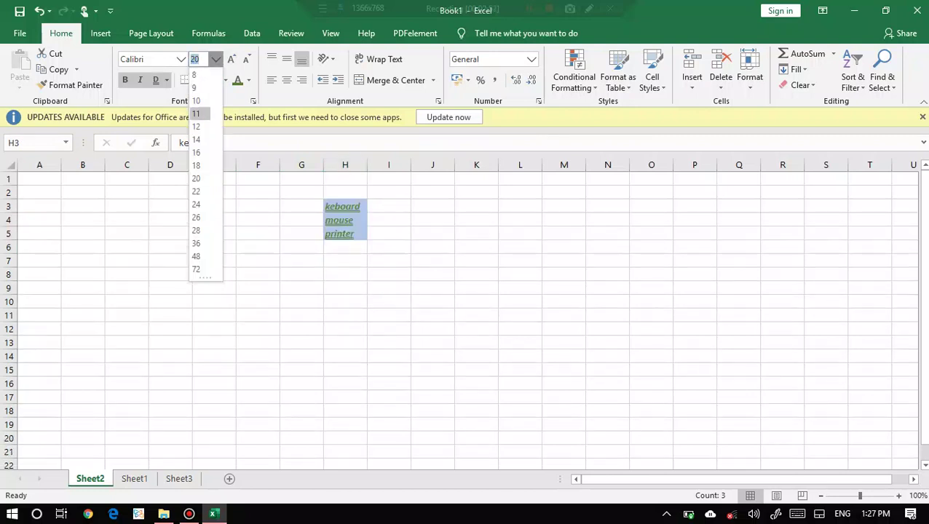
{"action": "left_click", "coordinate": [197, 126]}
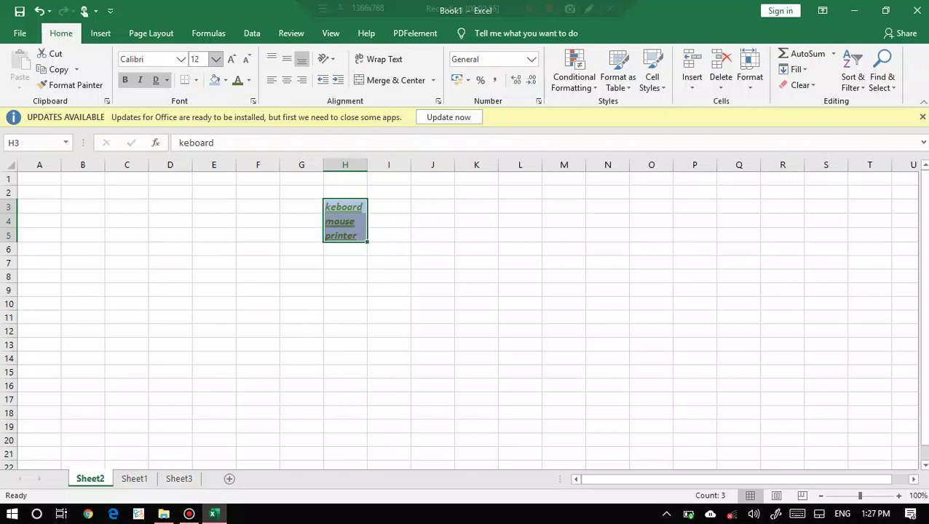
{"action": "left_click", "coordinate": [215, 59]}
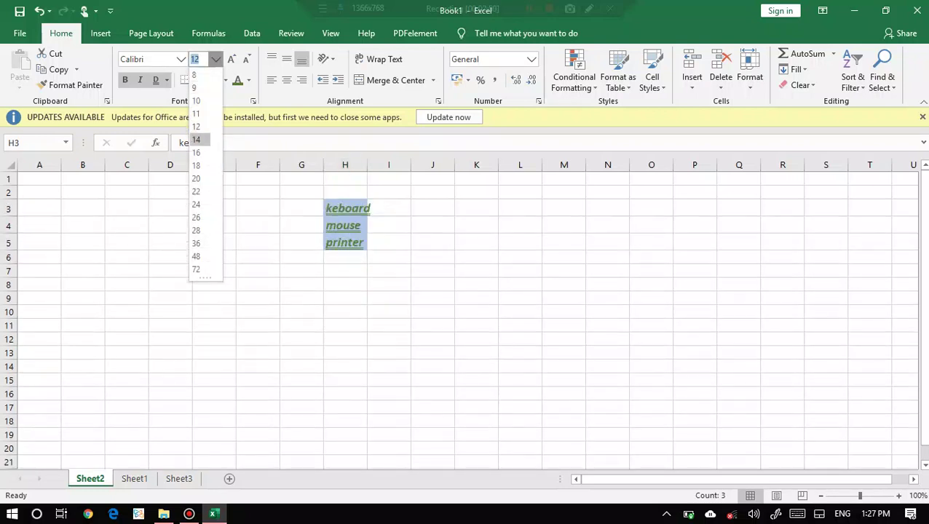
{"action": "key", "text": "Escape"}
{"action": "left_click", "coordinate": [213, 208]}
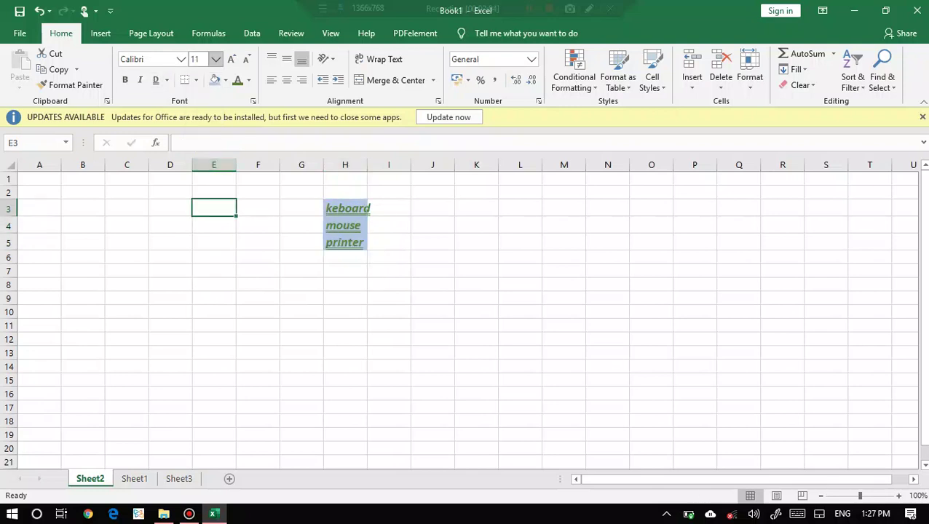
{"action": "left_click", "coordinate": [216, 59]}
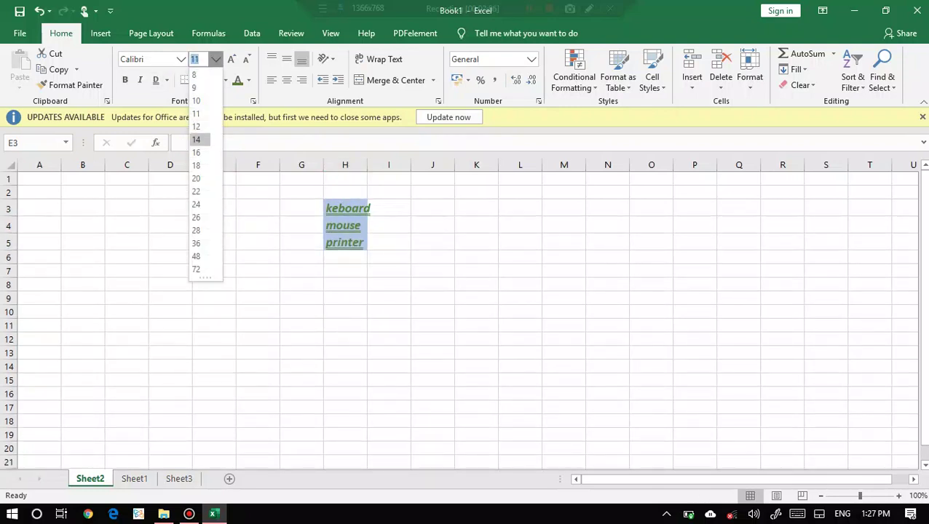
{"action": "left_click", "coordinate": [196, 126]}
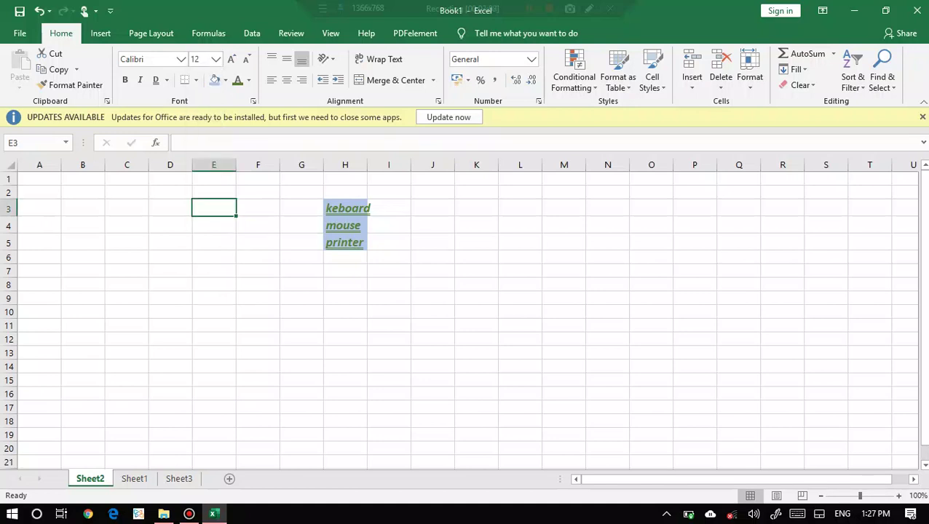
{"action": "left_click", "coordinate": [216, 59]}
{"action": "left_click", "coordinate": [196, 113]}
{"action": "left_click", "coordinate": [368, 209]}
{"action": "left_click_drag", "start_coordinate": [364, 209], "coordinate": [364, 242]}
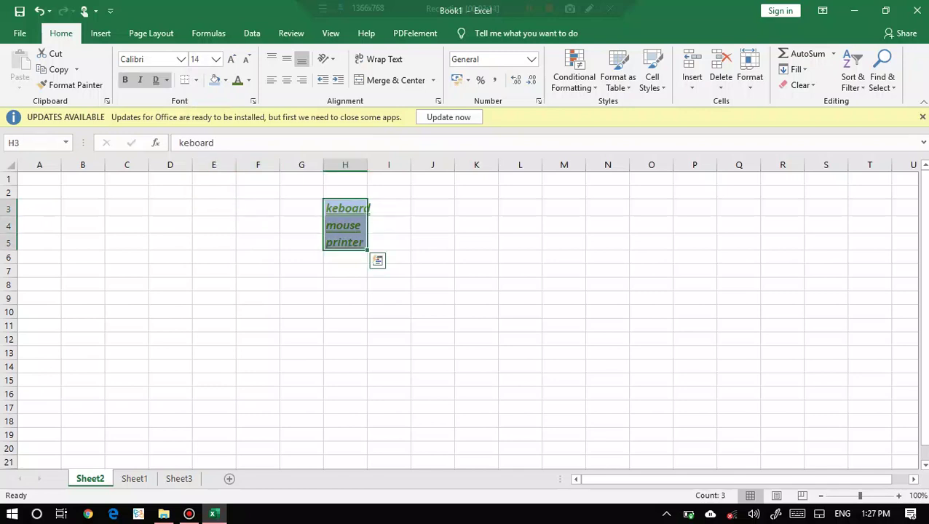
{"action": "left_click", "coordinate": [216, 59]}
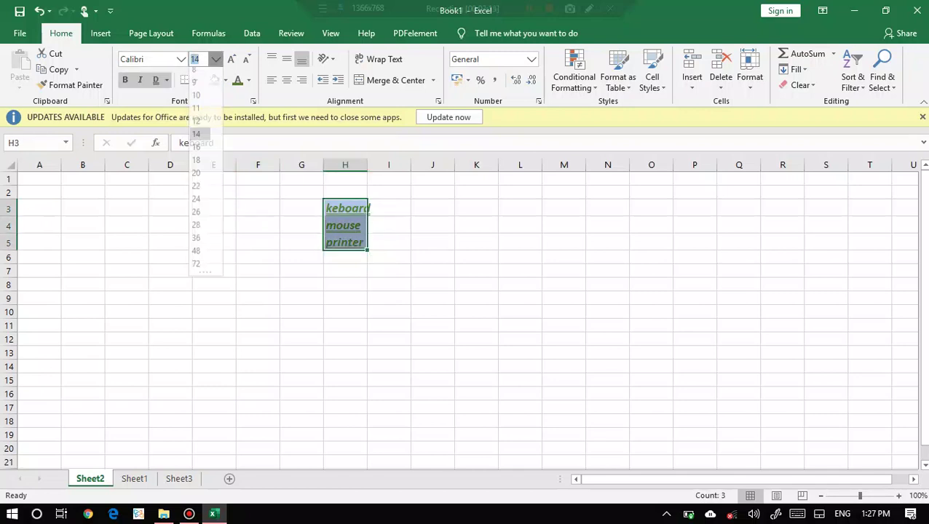
{"action": "left_click", "coordinate": [198, 114]}
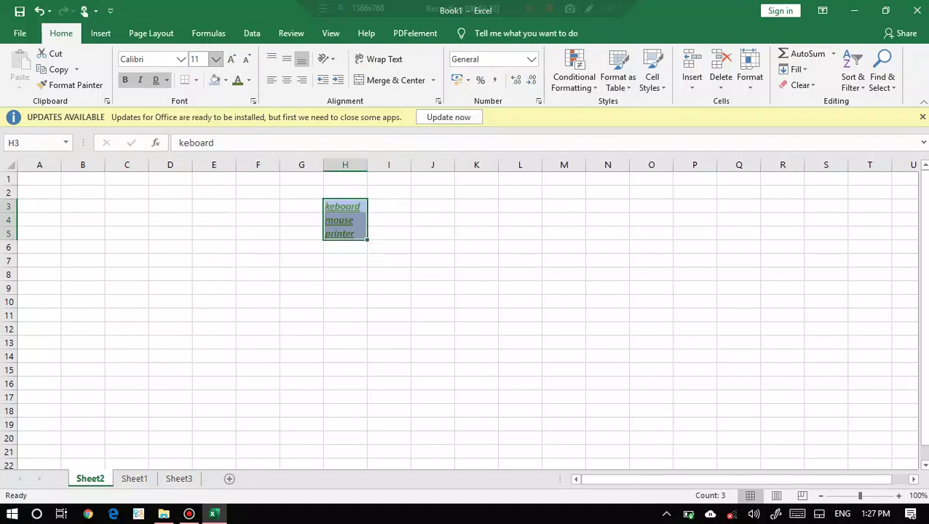
{"action": "left_click", "coordinate": [216, 59]}
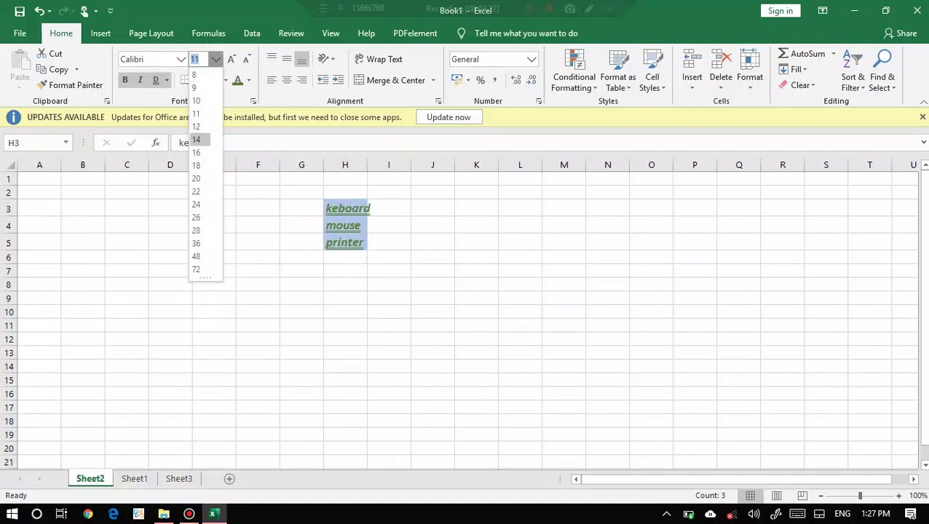
{"action": "key", "text": "Escape"}
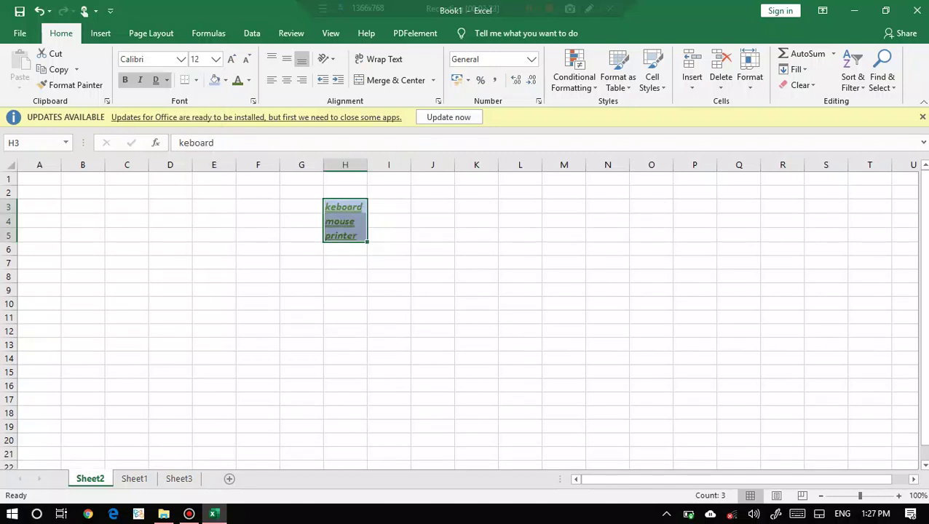
{"action": "left_click", "coordinate": [301, 263]}
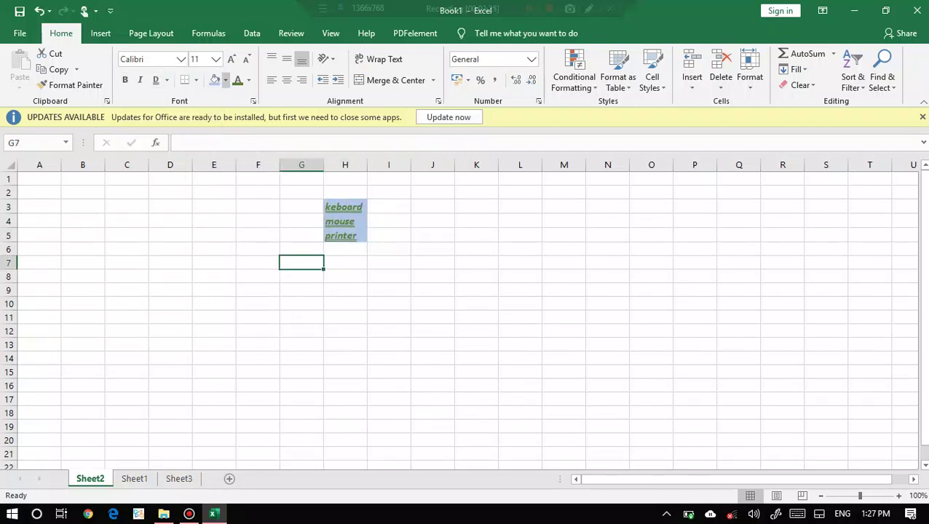
{"action": "left_click", "coordinate": [345, 207]}
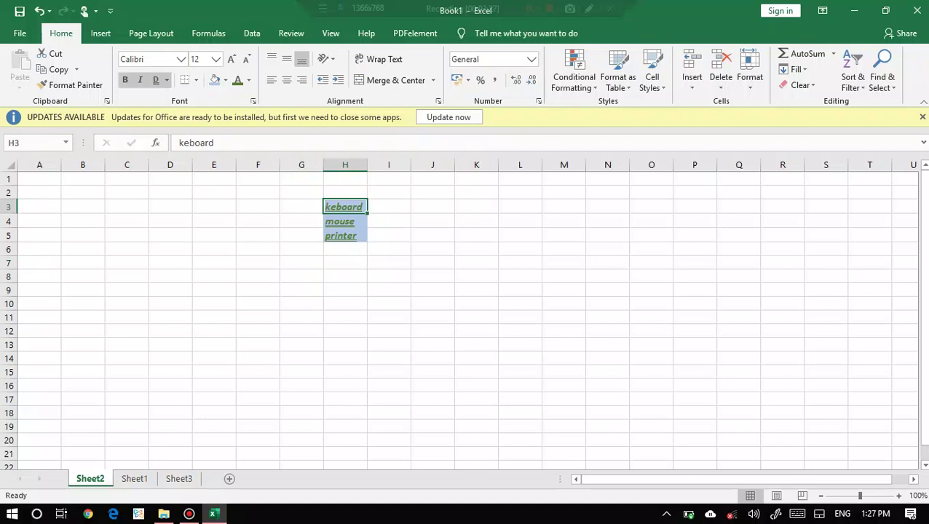
{"action": "key", "text": "shift+Down"}
{"action": "key", "text": "shift+Down"}
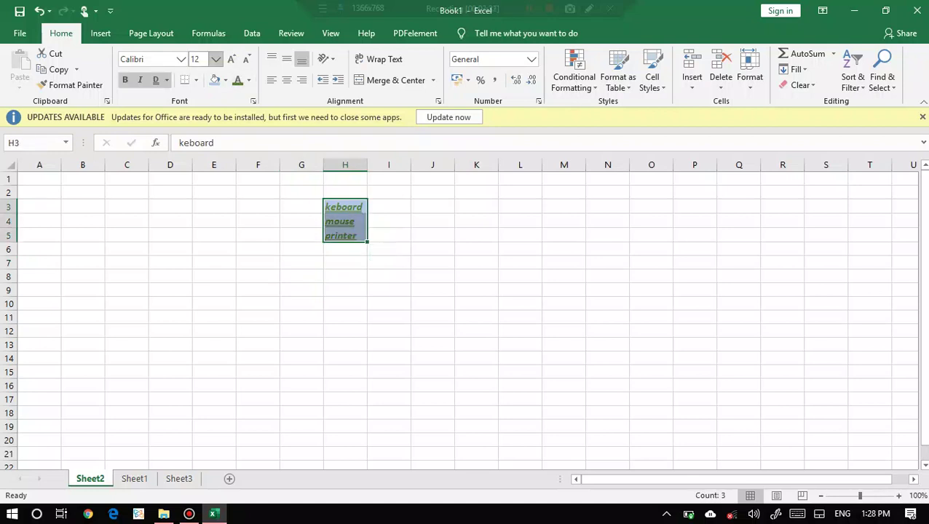
{"action": "left_click", "coordinate": [215, 58]}
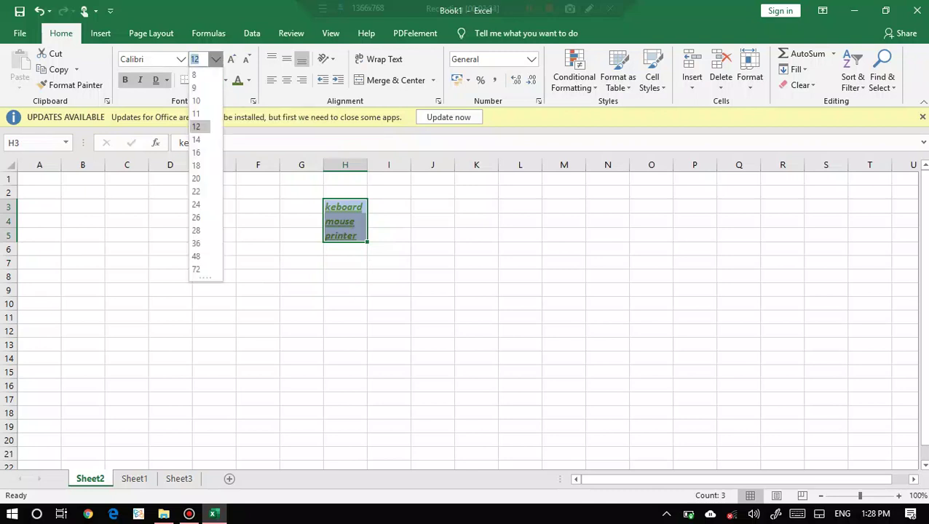
{"action": "left_click", "coordinate": [198, 118]}
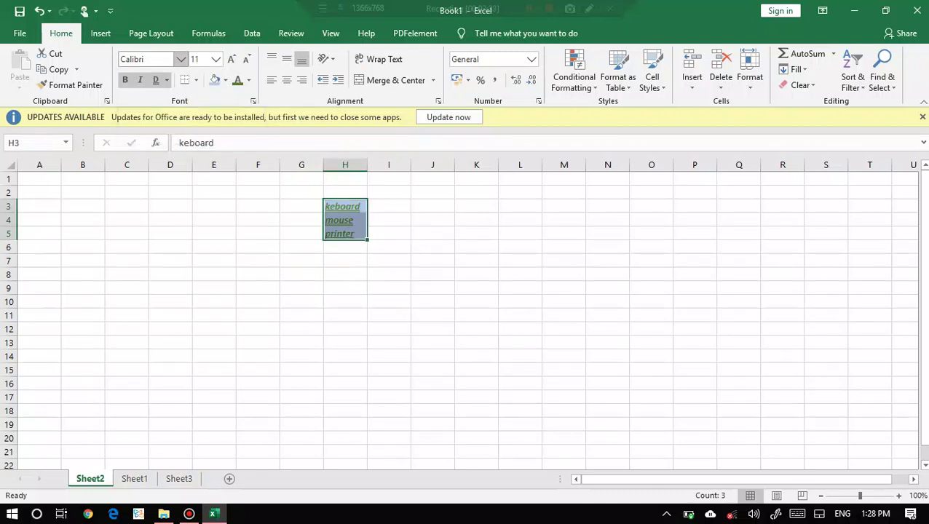
Change the font of the H3:H5 item list to Algerian
{"action": "left_click", "coordinate": [180, 59]}
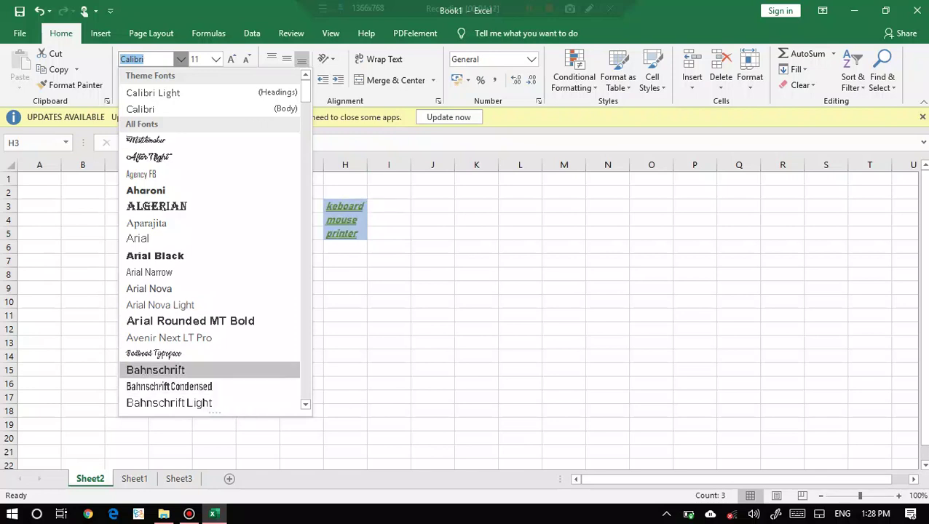
{"action": "left_click", "coordinate": [156, 206]}
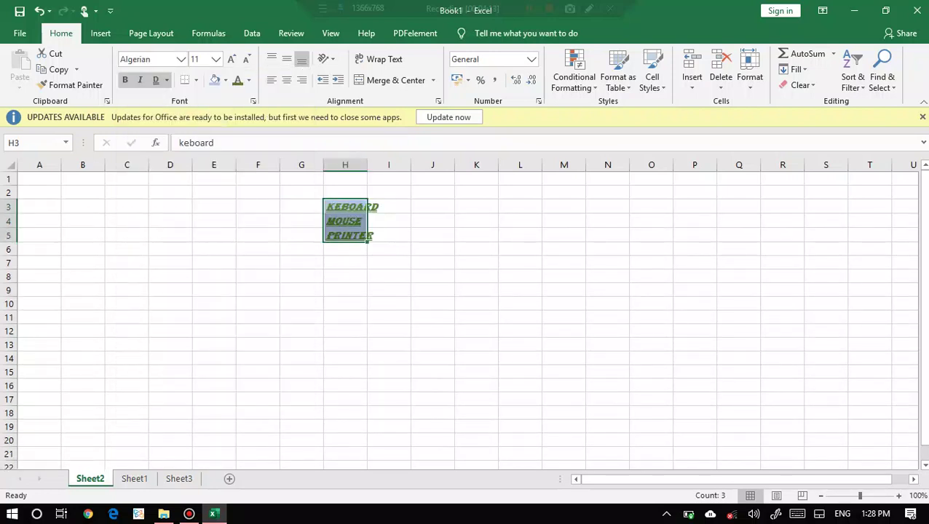
{"action": "left_click", "coordinate": [476, 263]}
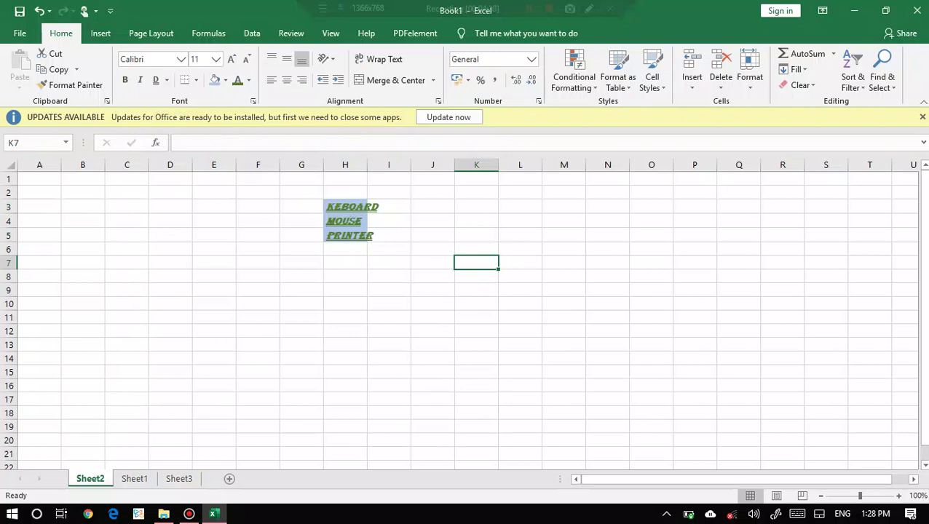
Set the KEBOARD, MOUSE, PRINTER list in H3:H5 to font size 9
{"action": "left_click", "coordinate": [364, 207]}
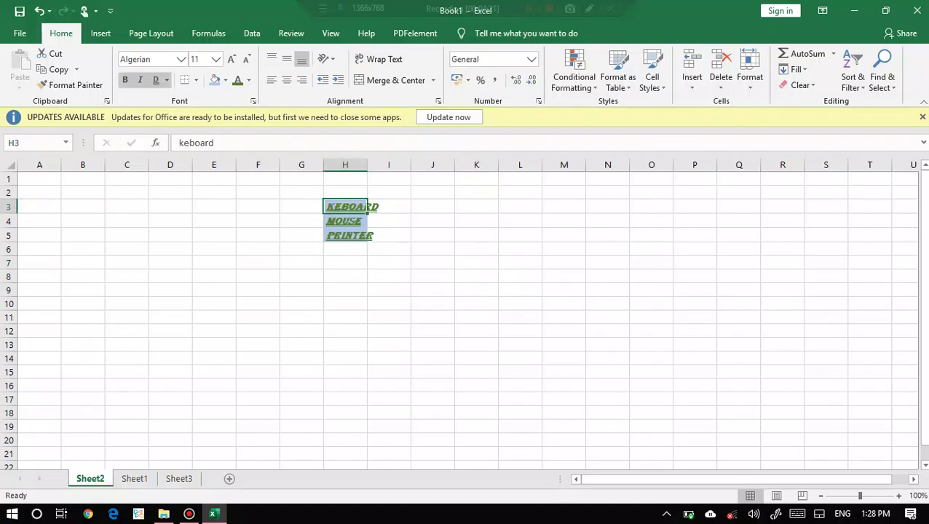
{"action": "left_click_drag", "start_coordinate": [367, 208], "coordinate": [373, 239]}
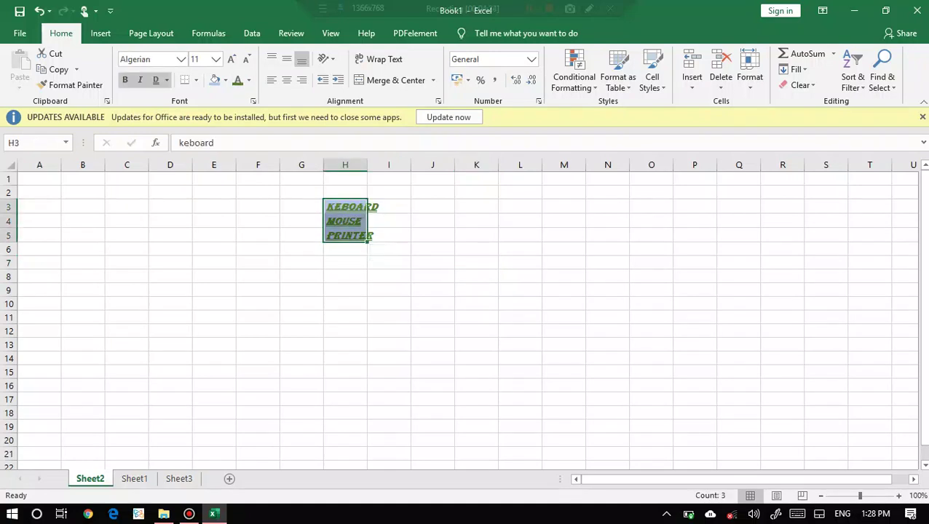
{"action": "left_click", "coordinate": [215, 59]}
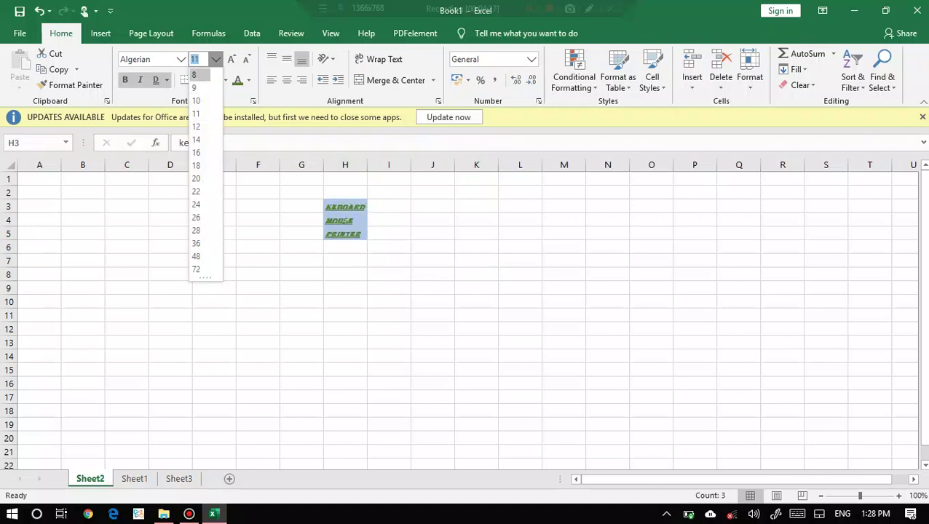
{"action": "left_click", "coordinate": [195, 75]}
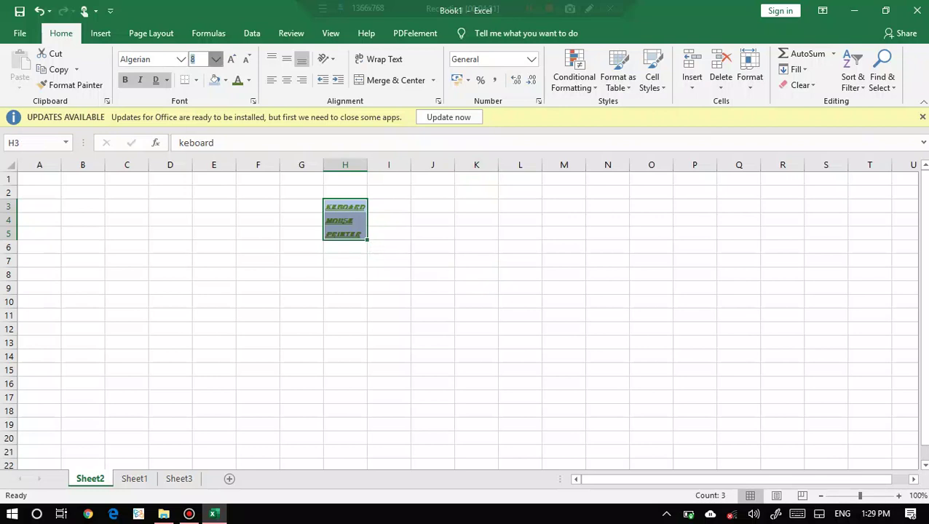
{"action": "left_click", "coordinate": [215, 59]}
{"action": "left_click", "coordinate": [195, 113]}
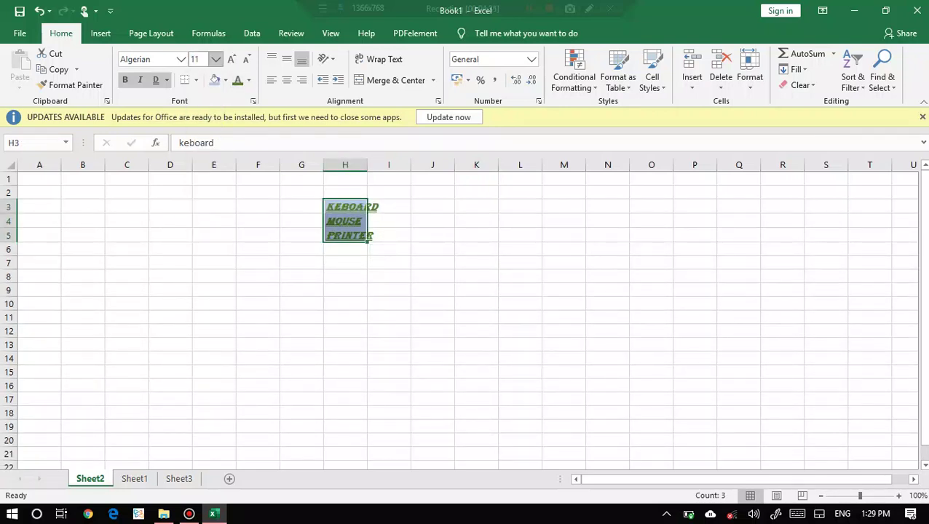
{"action": "left_click", "coordinate": [215, 59]}
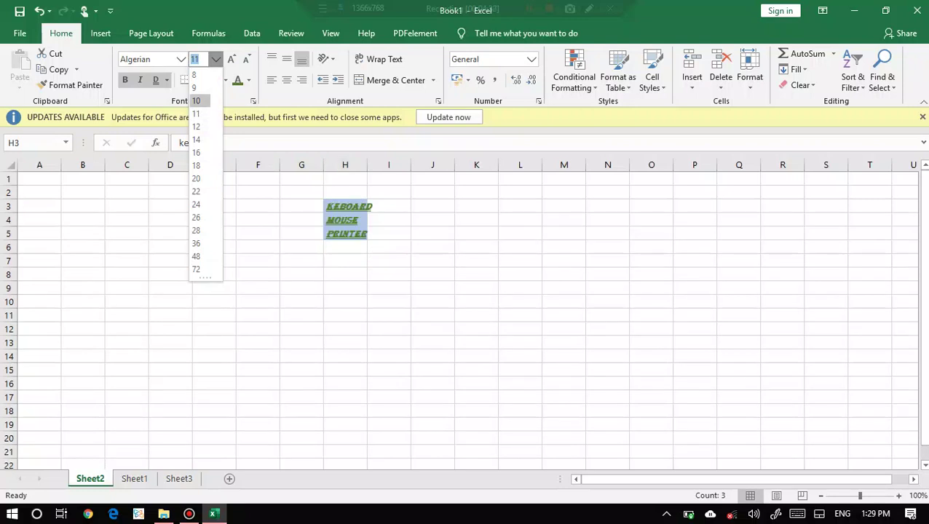
{"action": "left_click", "coordinate": [197, 87]}
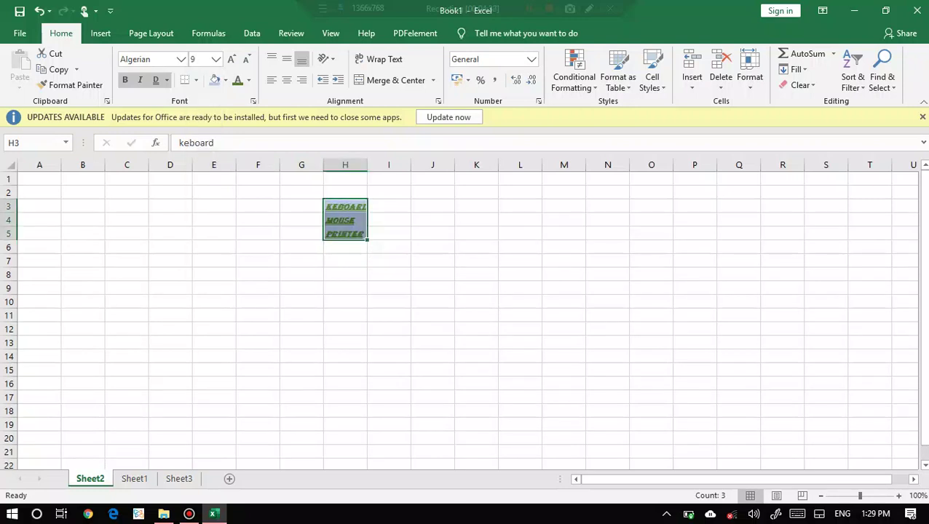
{"action": "left_click", "coordinate": [301, 246]}
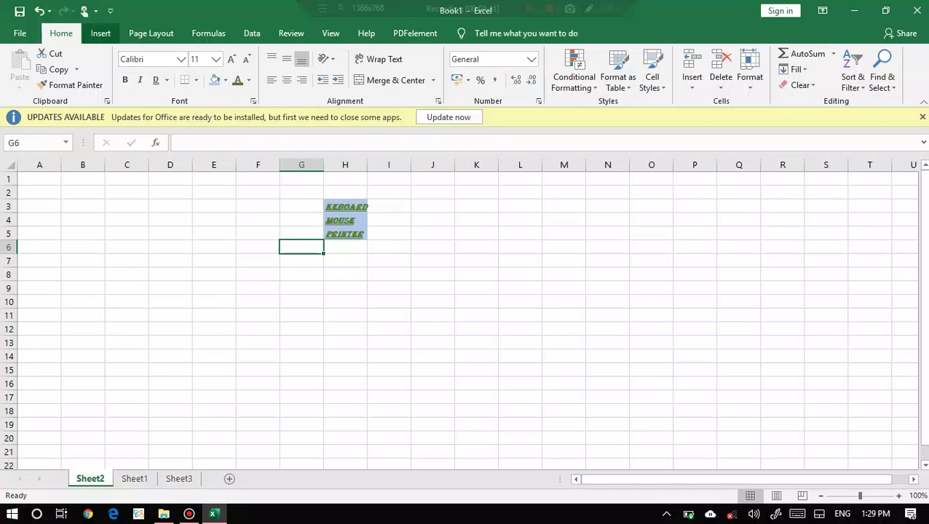
{"action": "left_click", "coordinate": [101, 32]}
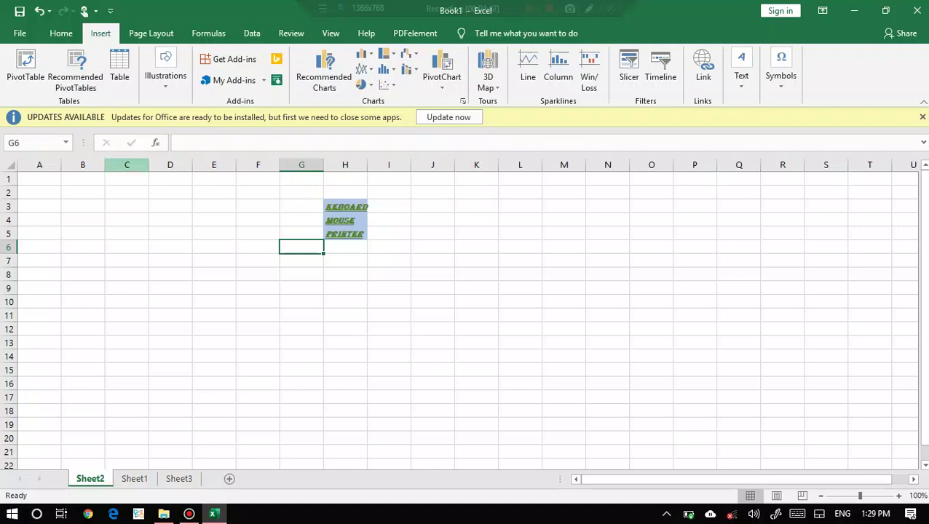
{"action": "left_click", "coordinate": [61, 32]}
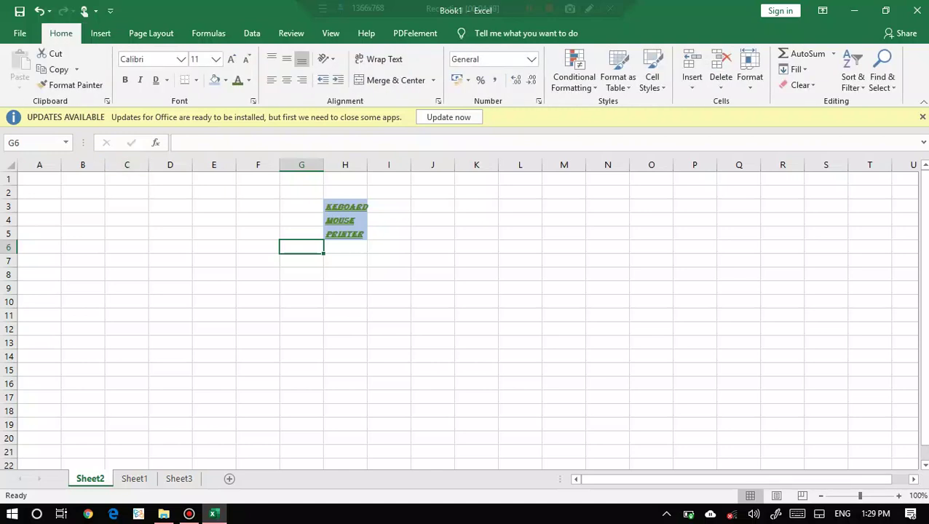
Copy the formatted list H3:H5 and paste it into D3:D5
{"action": "left_click", "coordinate": [345, 207]}
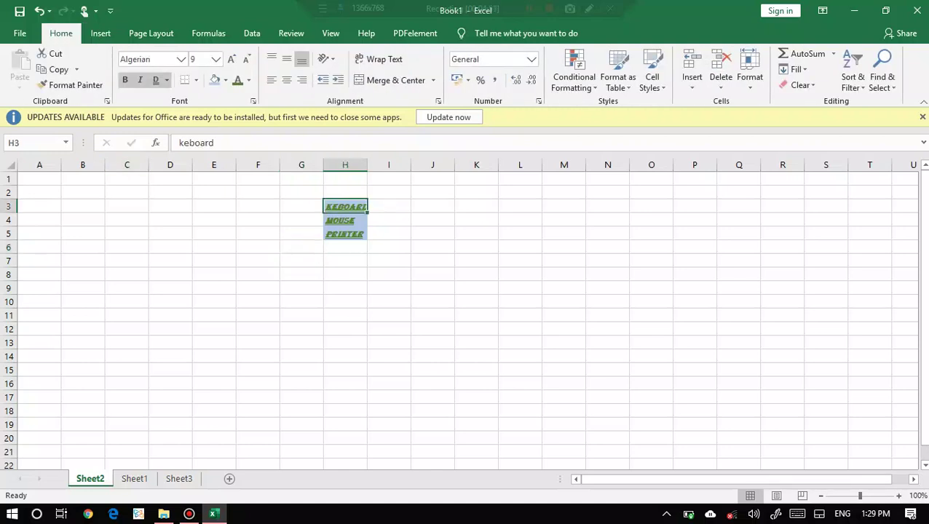
{"action": "left_click_drag", "start_coordinate": [345, 207], "coordinate": [345, 234]}
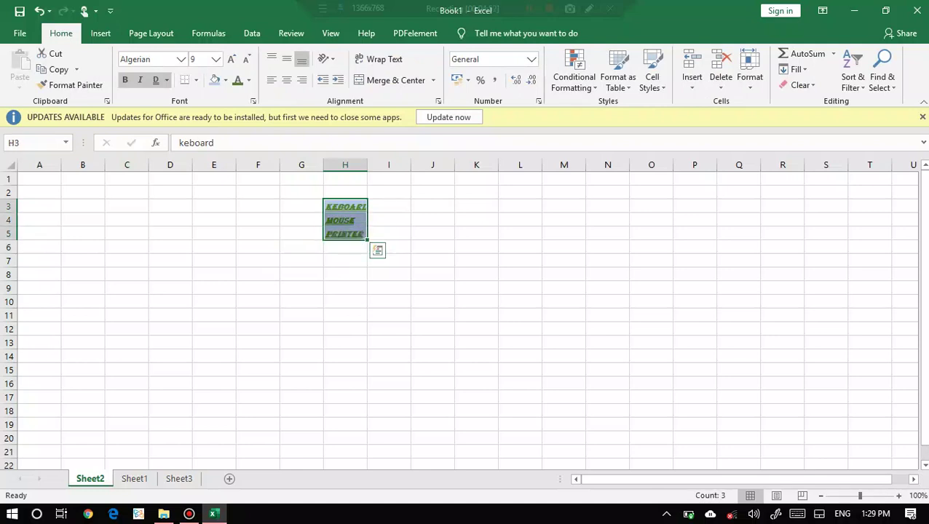
{"action": "left_click", "coordinate": [56, 69]}
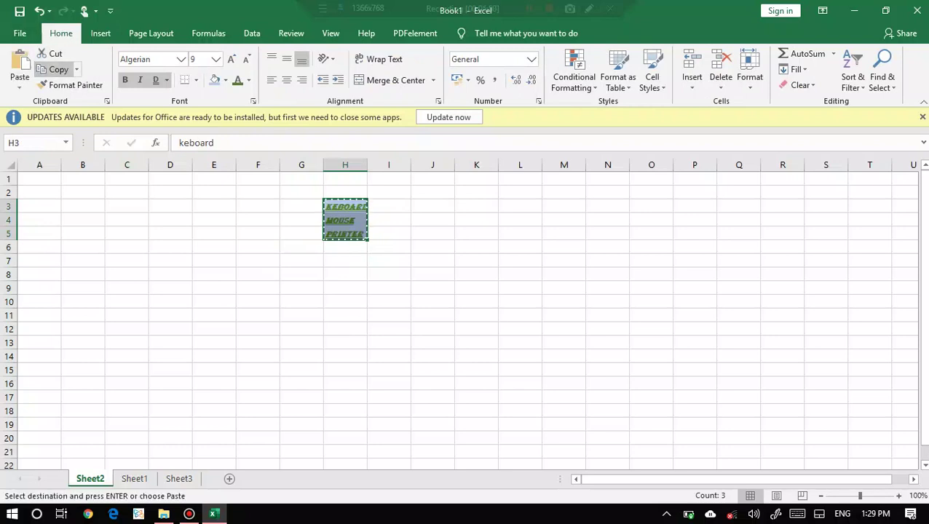
{"action": "left_click", "coordinate": [169, 206]}
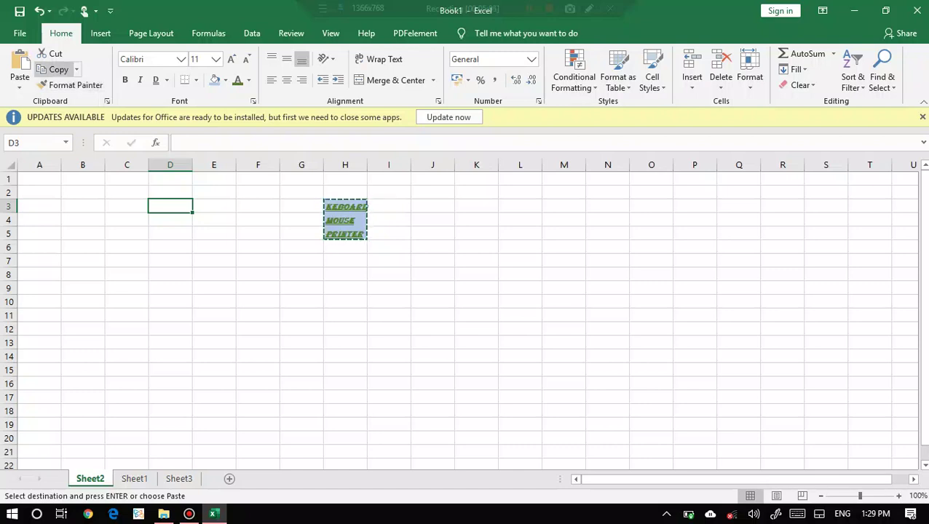
{"action": "left_click", "coordinate": [19, 64]}
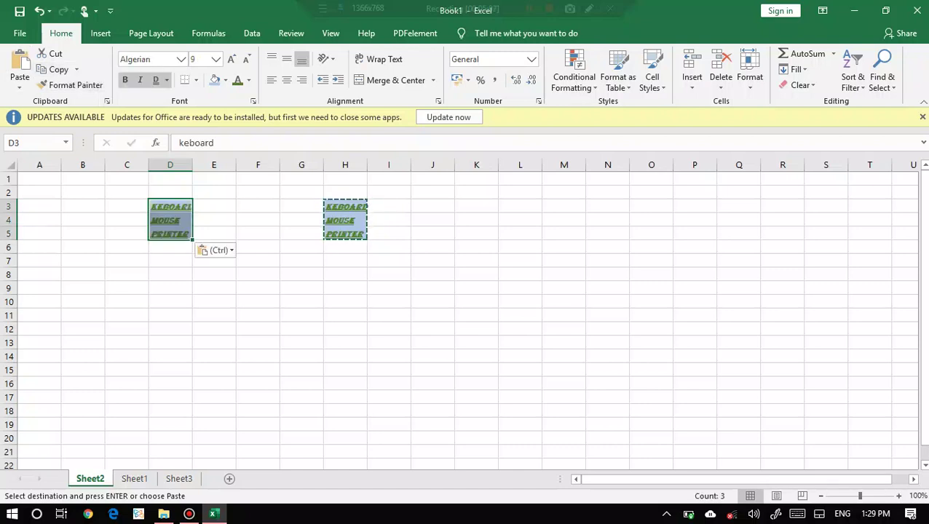
{"action": "left_click", "coordinate": [258, 206]}
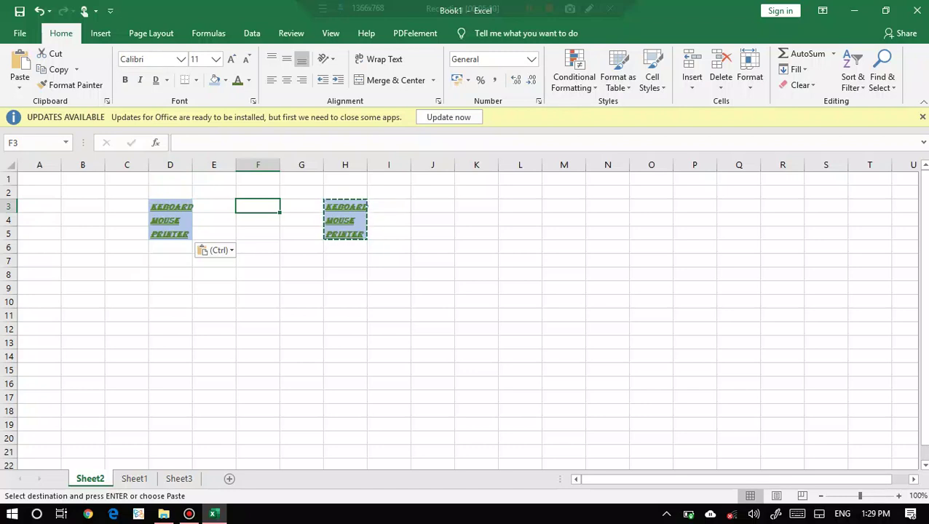
Move the pasted list from D3:D5 to B3:B5 with cut and paste
{"action": "left_click", "coordinate": [170, 206]}
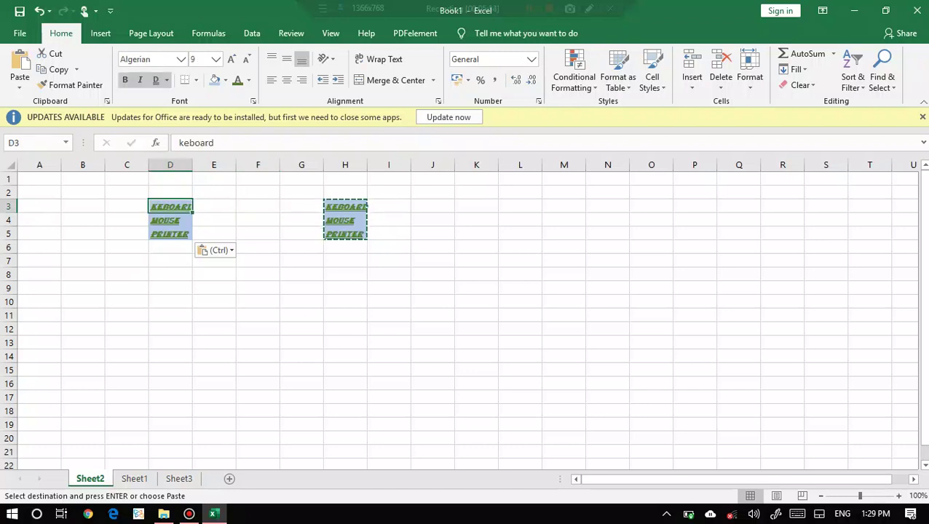
{"action": "left_click_drag", "start_coordinate": [169, 206], "coordinate": [170, 234]}
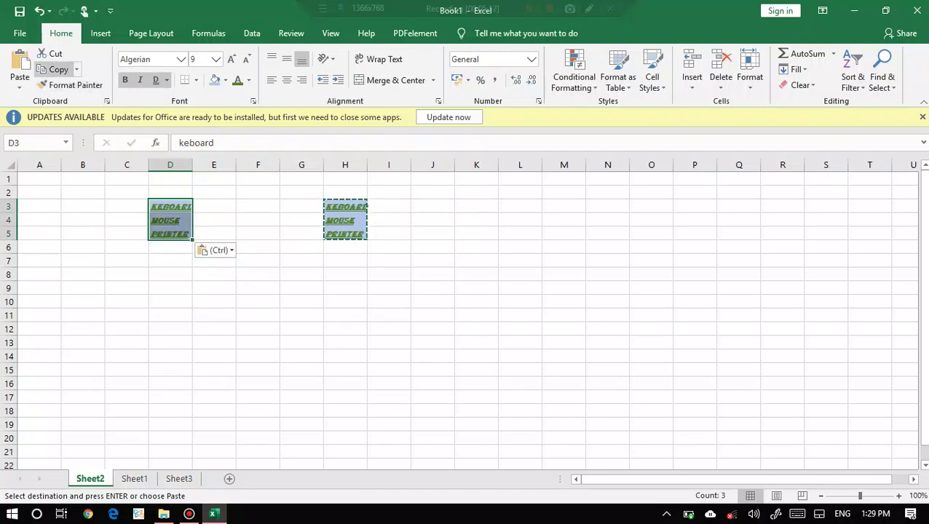
{"action": "key", "text": "Escape"}
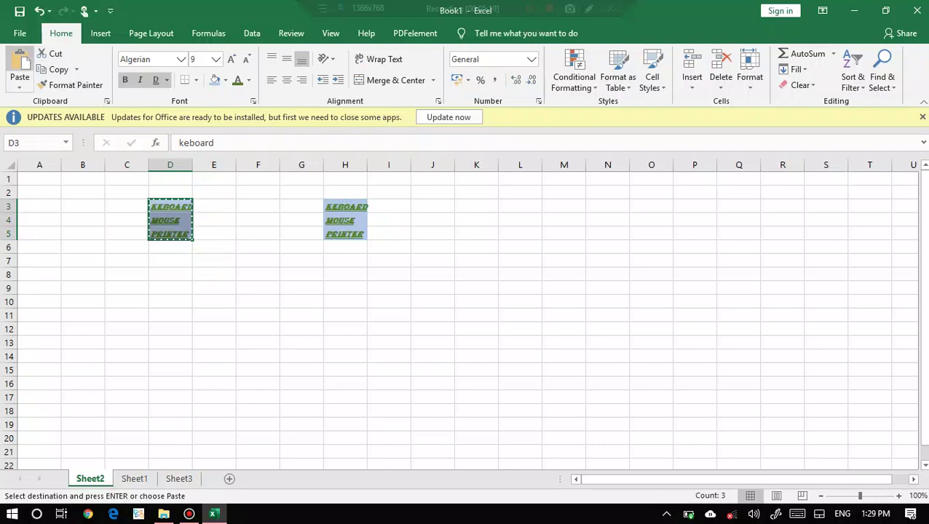
{"action": "key", "text": "Escape"}
{"action": "mouse_move", "coordinate": [203, 251]}
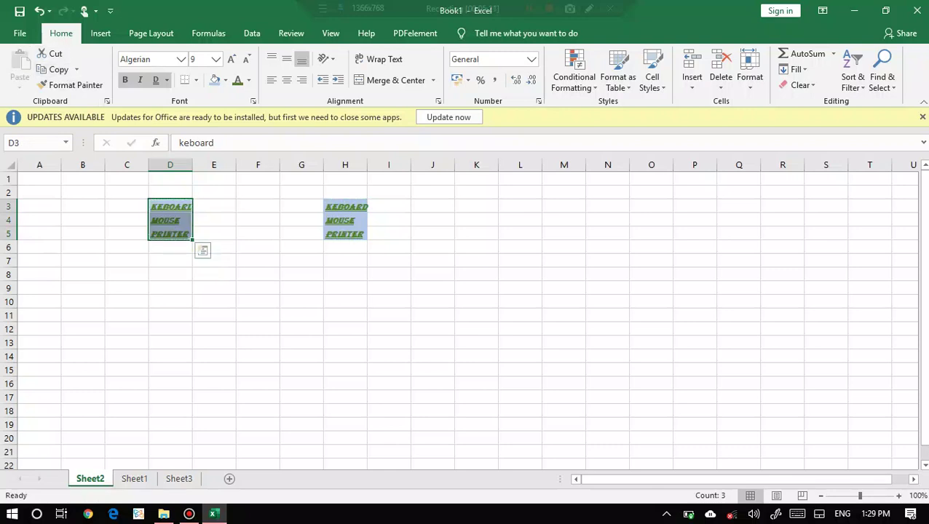
{"action": "left_click", "coordinate": [170, 206]}
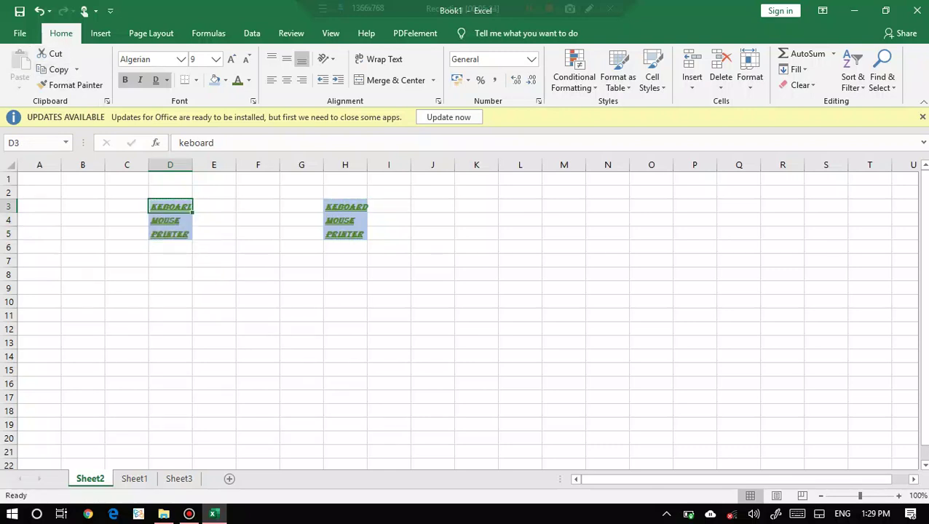
{"action": "left_click_drag", "start_coordinate": [170, 207], "coordinate": [170, 234]}
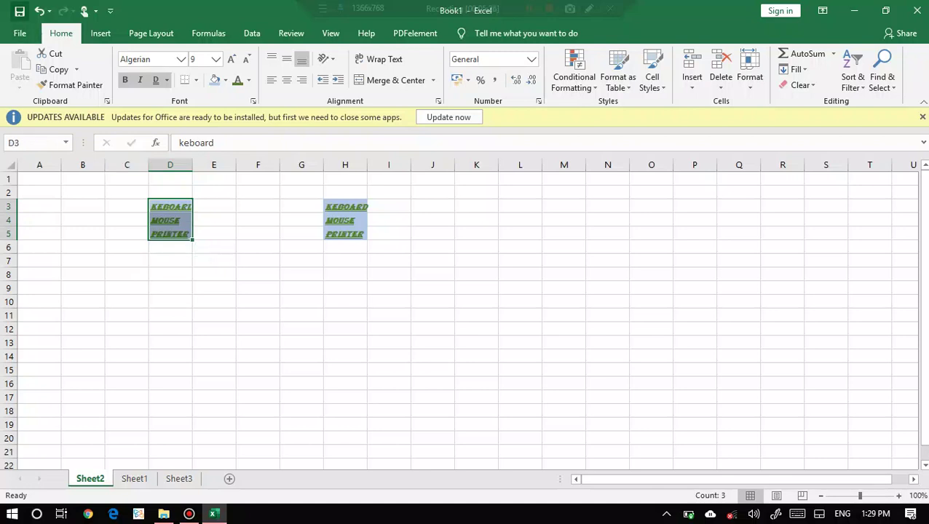
{"action": "left_click", "coordinate": [51, 54]}
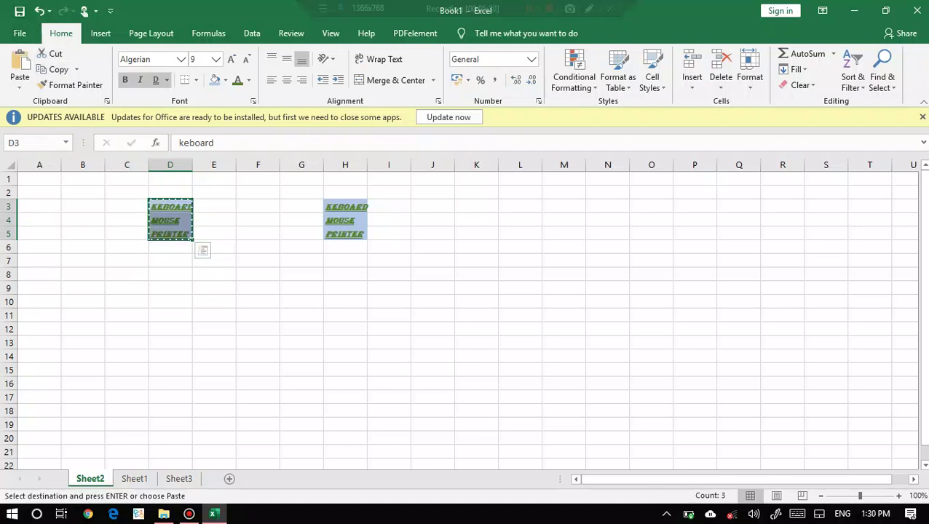
{"action": "left_click", "coordinate": [82, 206]}
{"action": "left_click", "coordinate": [20, 64]}
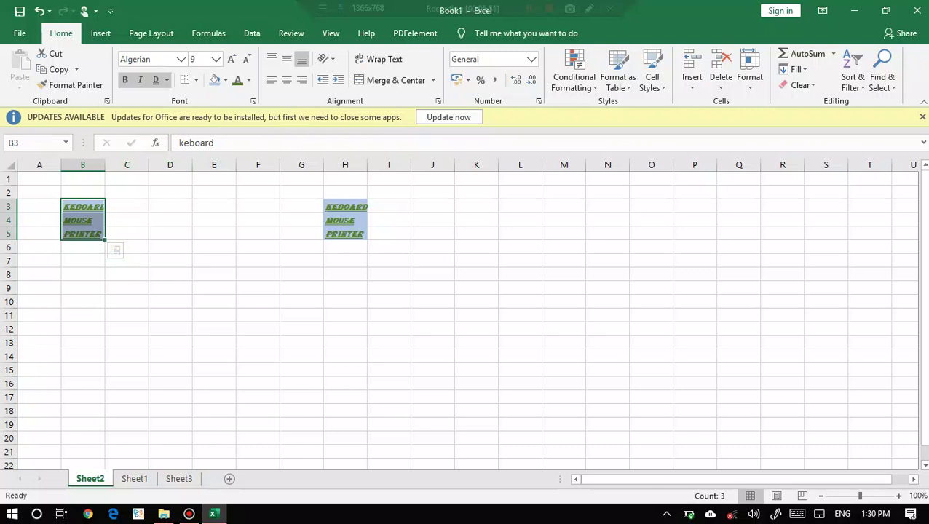
Enter 1000 in cell E3
{"action": "left_click", "coordinate": [213, 206]}
{"action": "type", "text": "1000"}
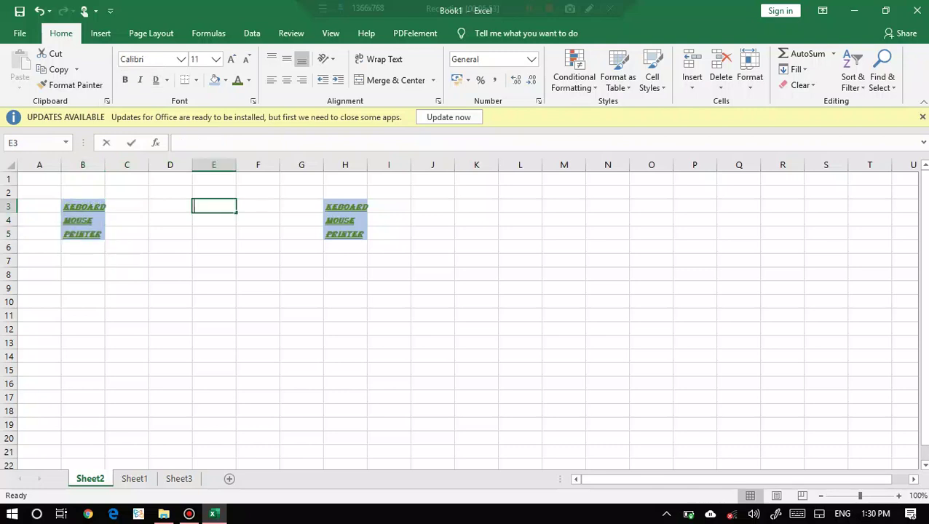
{"action": "key", "text": "Return"}
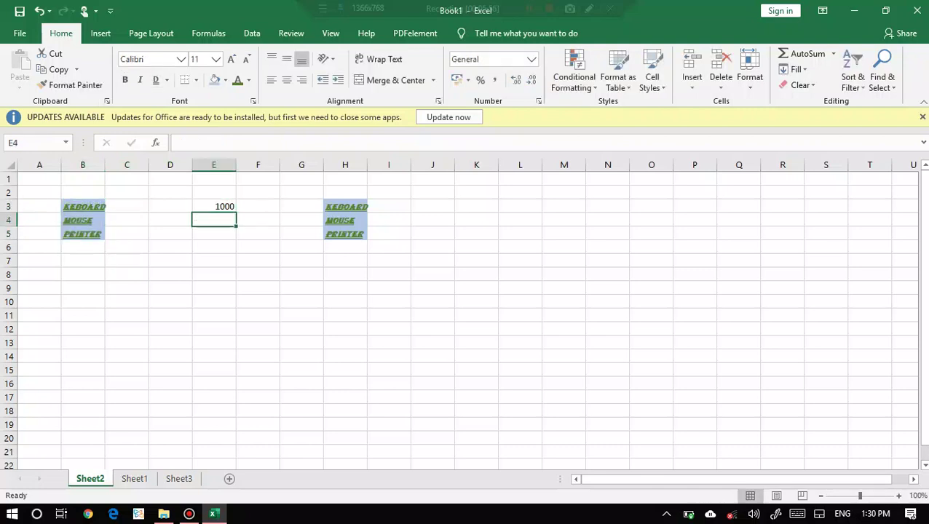
Show E3's 1000 with three decimal places, then reduce it back to whole 1000
{"action": "left_click", "coordinate": [213, 206]}
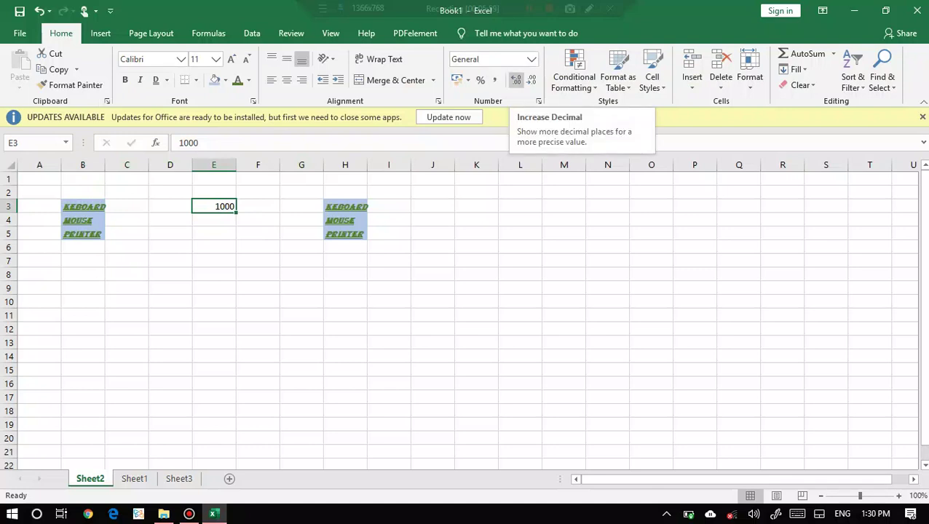
{"action": "left_click", "coordinate": [515, 80]}
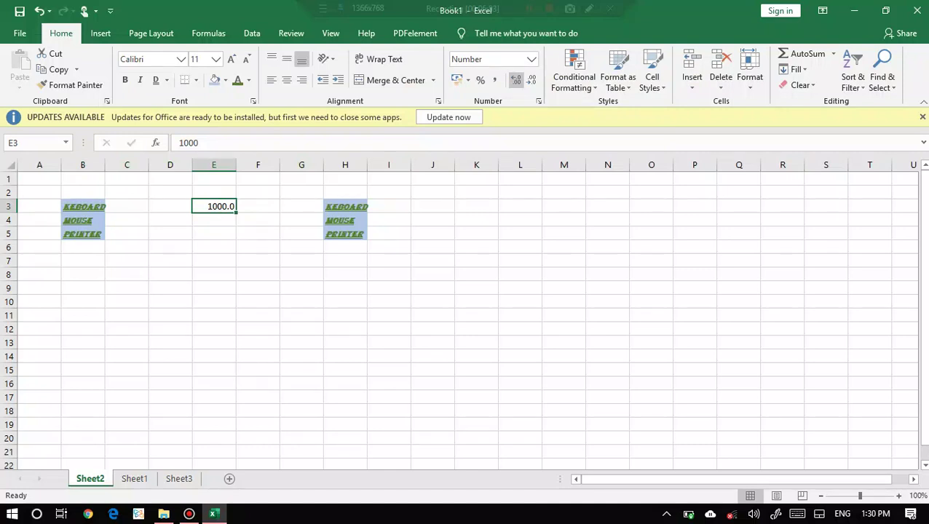
{"action": "left_click", "coordinate": [516, 80]}
{"action": "left_click", "coordinate": [515, 79]}
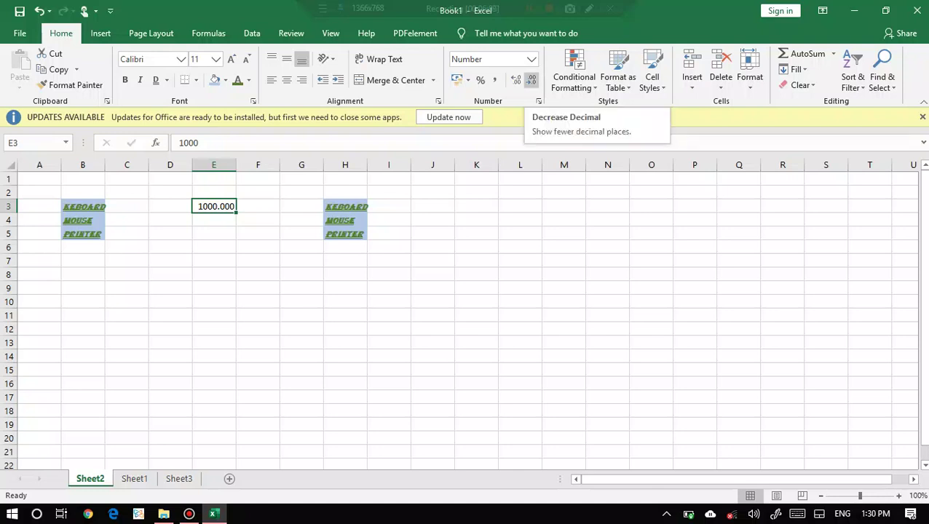
{"action": "left_click", "coordinate": [532, 80]}
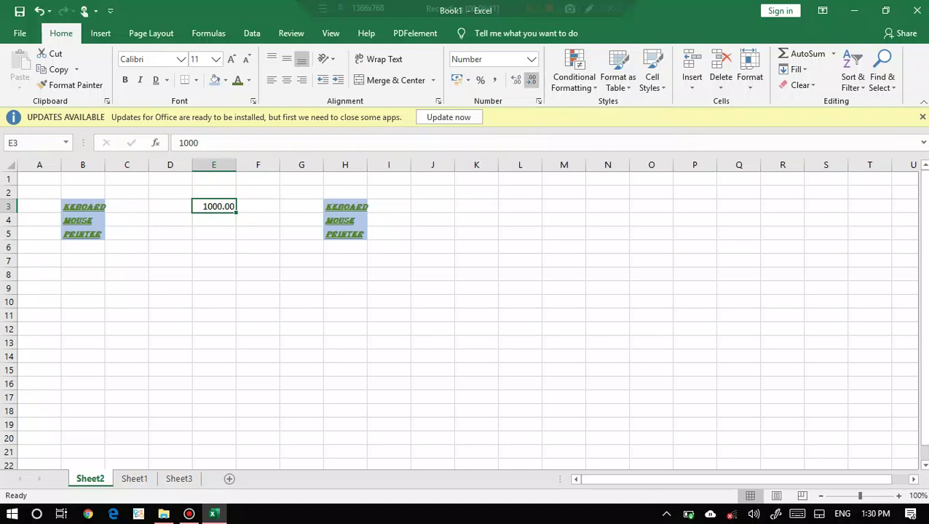
{"action": "left_click", "coordinate": [531, 80]}
{"action": "left_click", "coordinate": [531, 80]}
{"action": "left_click", "coordinate": [213, 233]}
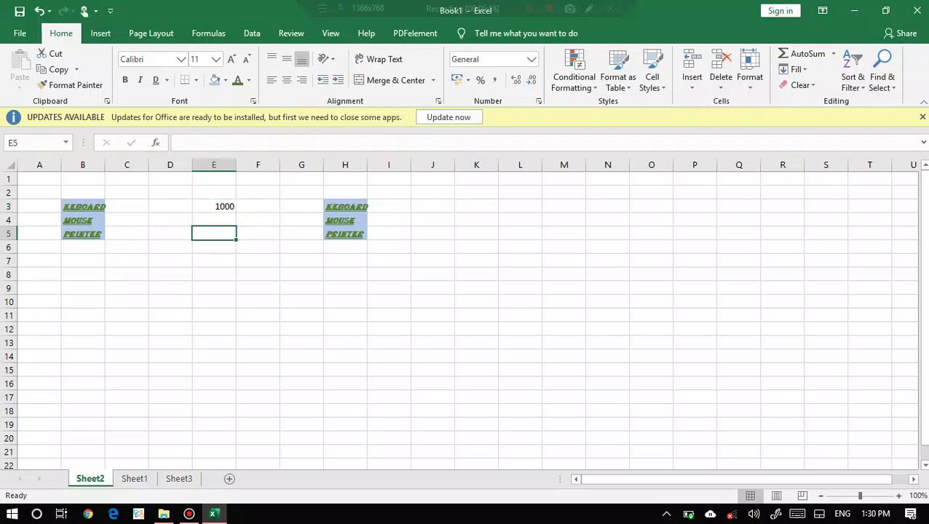
{"action": "left_click", "coordinate": [213, 206]}
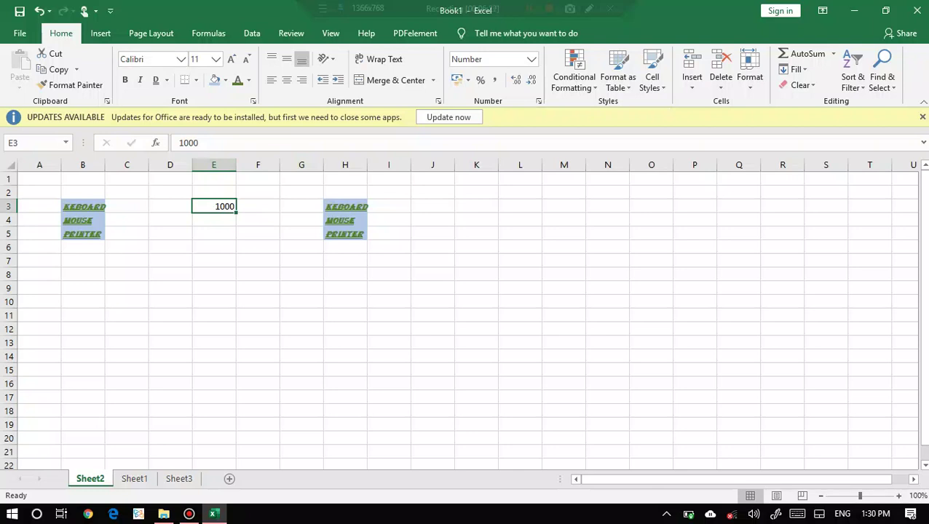
Bring up the Insert commands with the Alt, N shortcut
{"action": "key", "text": "alt"}
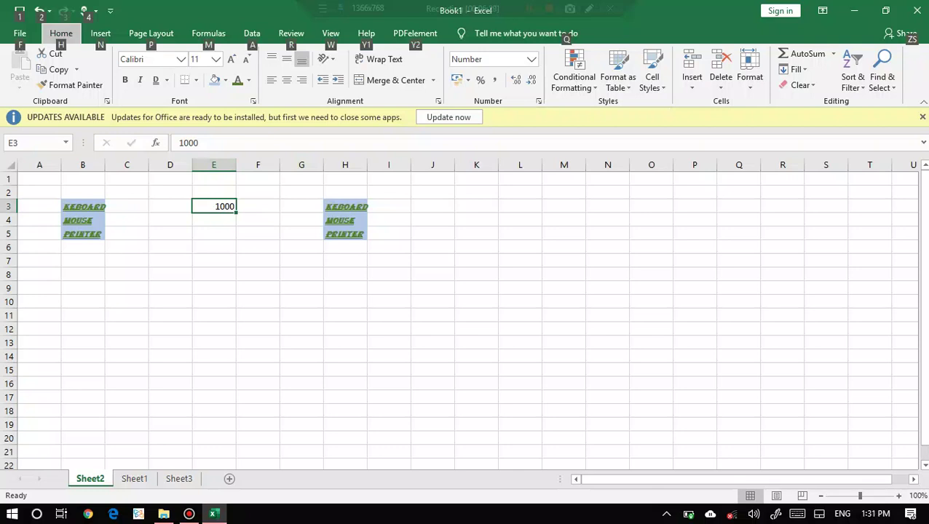
{"action": "key", "text": "n"}
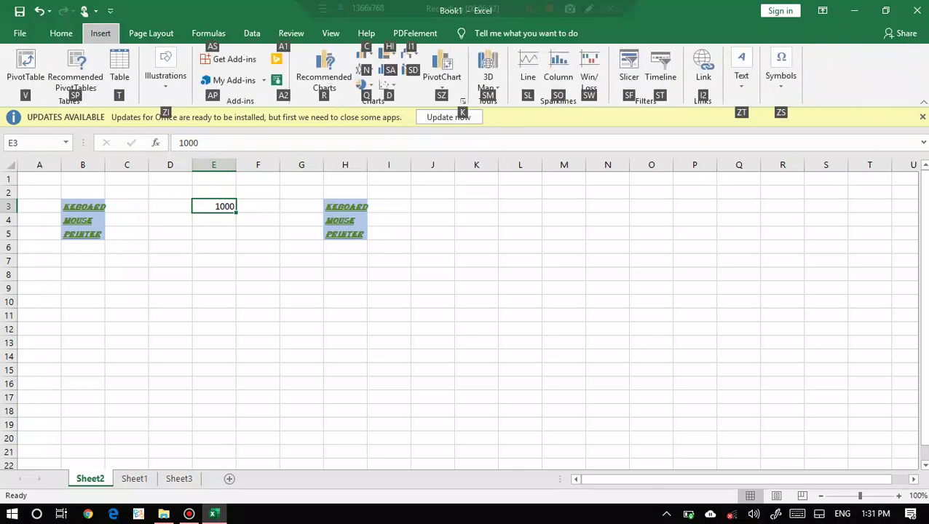
{"action": "key", "text": "alt"}
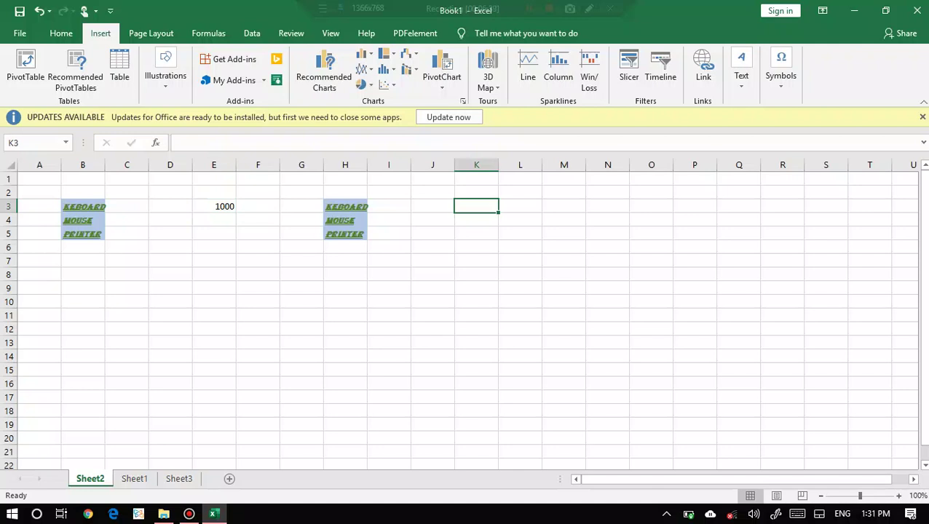
Enter iphone, samsung and mi in K3, K4 and K5
{"action": "type", "text": "iphon"}
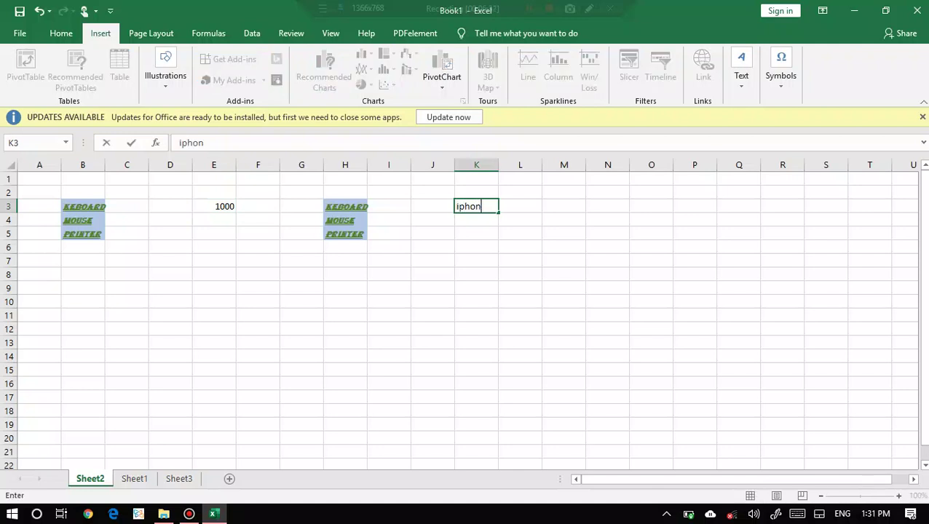
{"action": "type", "text": "e"}
{"action": "key", "text": "Return"}
{"action": "type", "text": "s"}
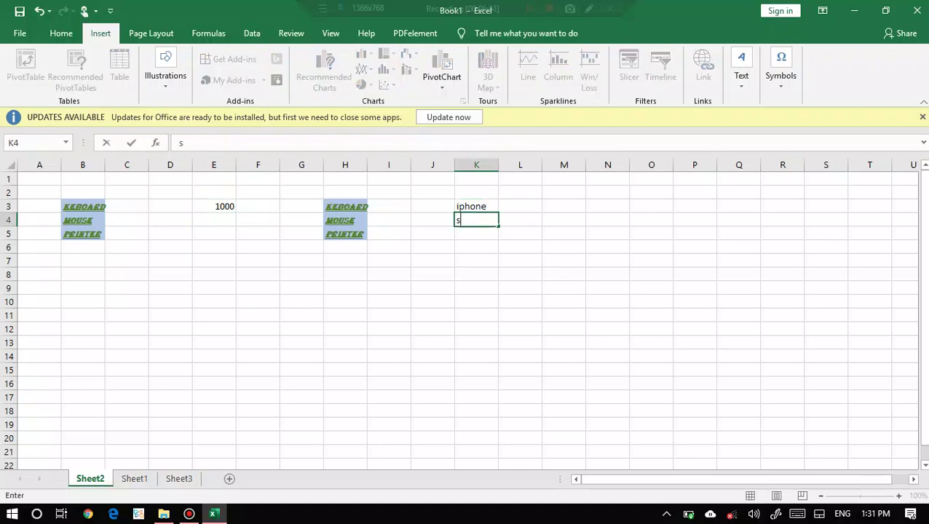
{"action": "type", "text": "amsun"}
{"action": "type", "text": "g"}
{"action": "key", "text": "Return"}
{"action": "type", "text": "mi"}
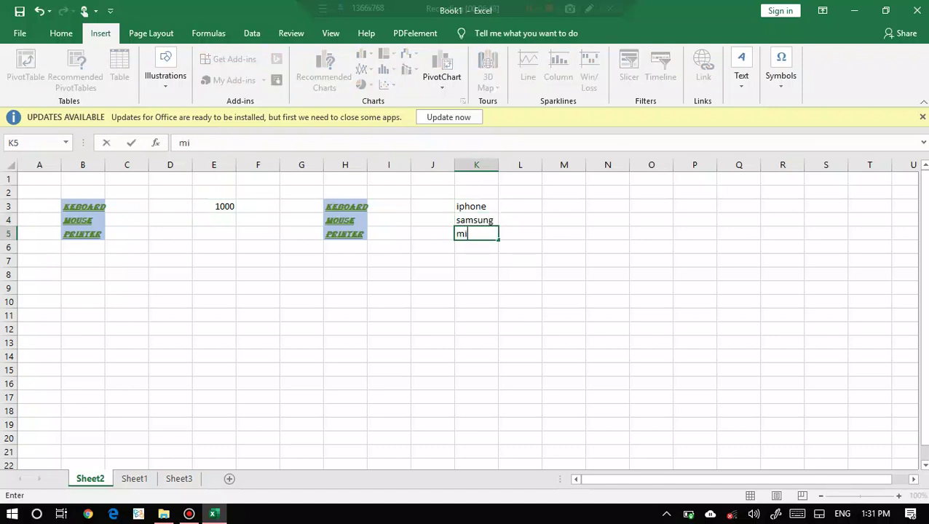
{"action": "key", "text": "Return"}
Enter prices 1000, 2000 and 3000 in L3:L5 beside the phones
{"action": "key", "text": "Right"}
{"action": "key", "text": "Up"}
{"action": "key", "text": "Up"}
{"action": "key", "text": "Up"}
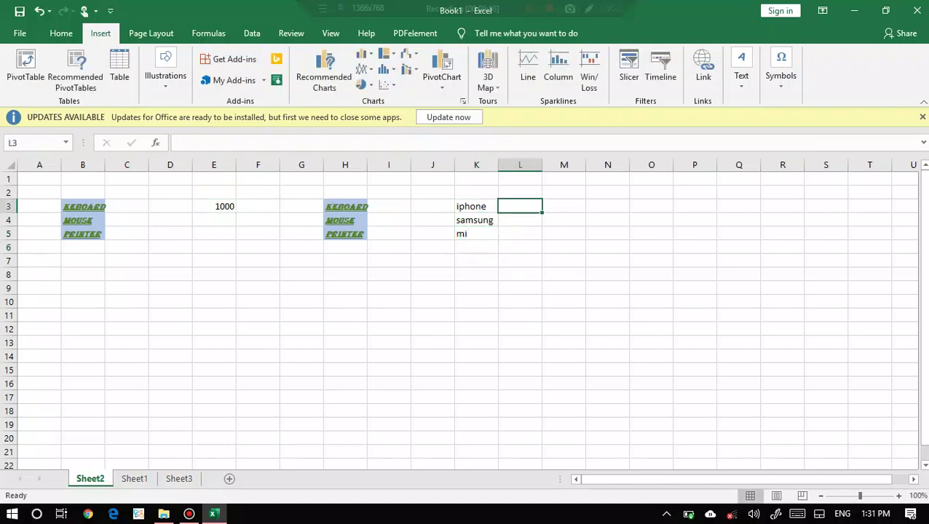
{"action": "type", "text": "1000"}
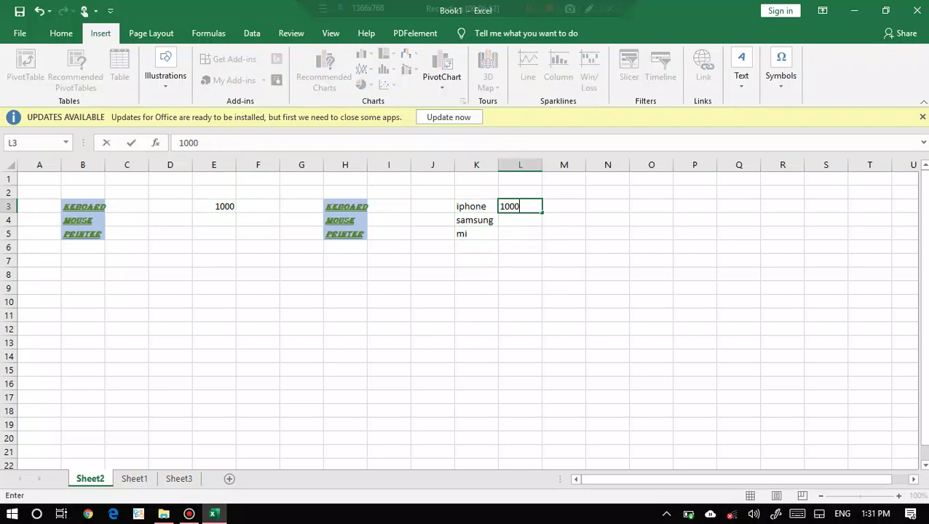
{"action": "key", "text": "Return"}
{"action": "type", "text": "200"}
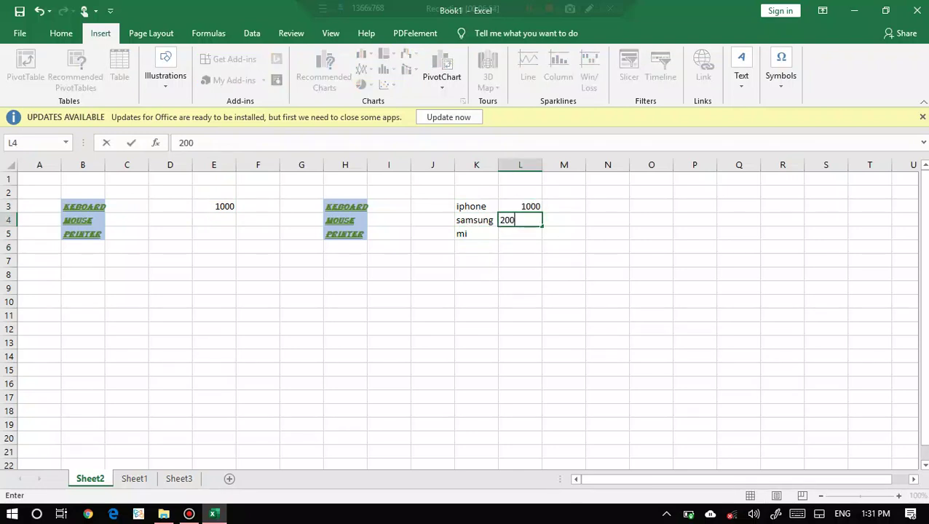
{"action": "type", "text": "0"}
{"action": "key", "text": "Return"}
{"action": "type", "text": "30"}
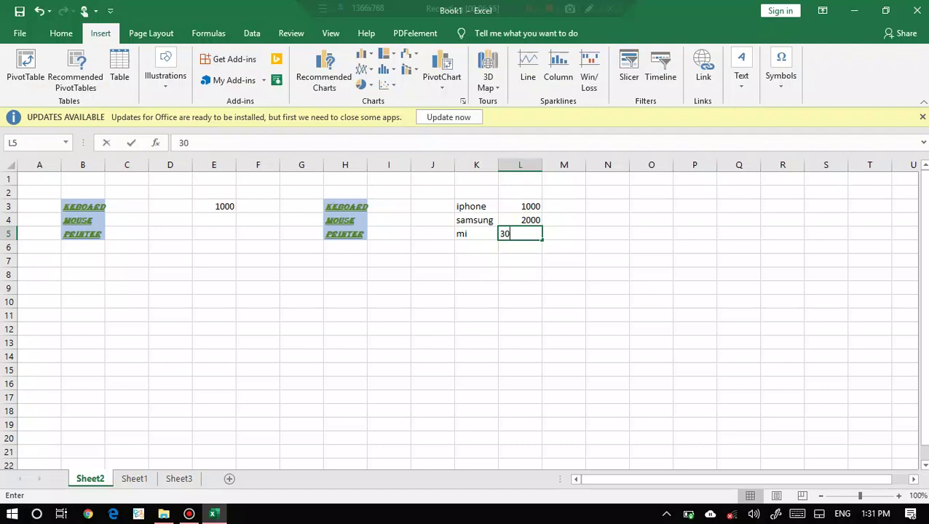
{"action": "type", "text": "00"}
{"action": "key", "text": "ctrl+Return"}
{"action": "key", "text": "Up"}
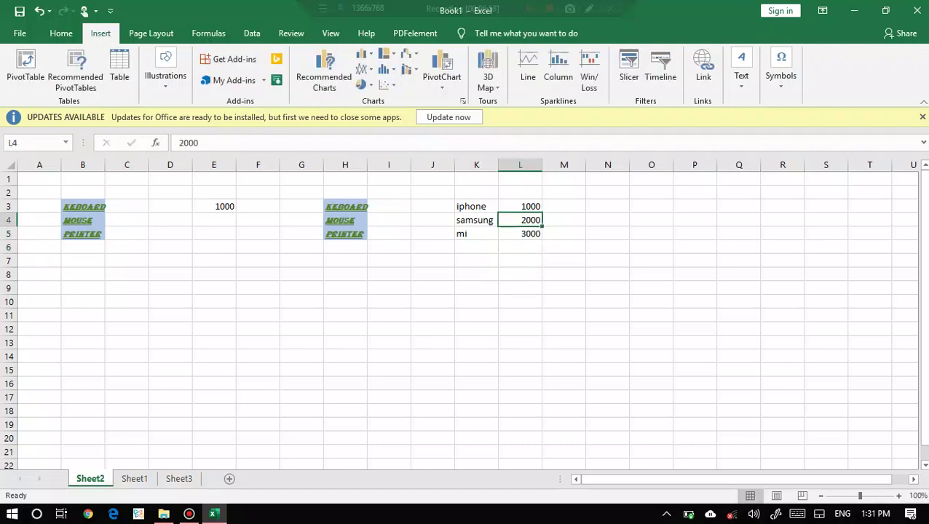
{"action": "key", "text": "Up"}
Select the iphone/samsung/mi price block K3:L5, starting from the iphone cell K3
{"action": "key", "text": "Left"}
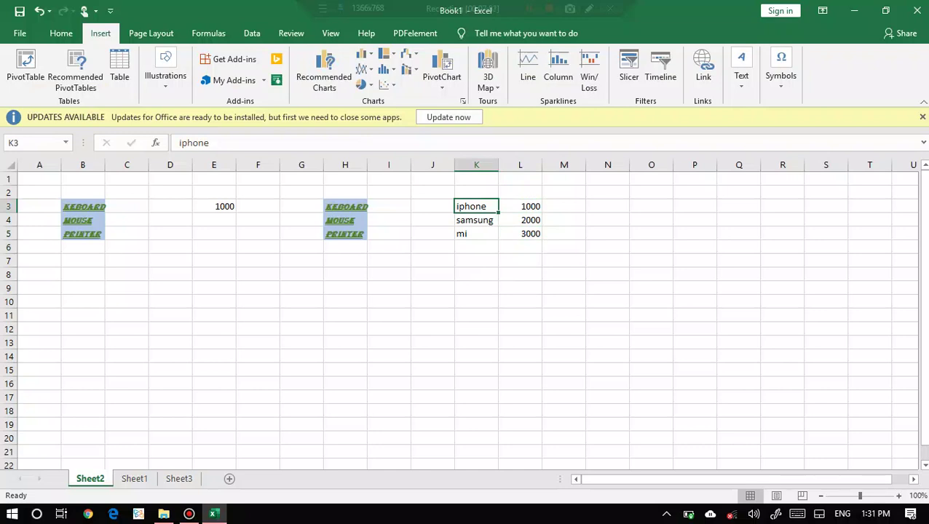
{"action": "key", "text": "shift+Right"}
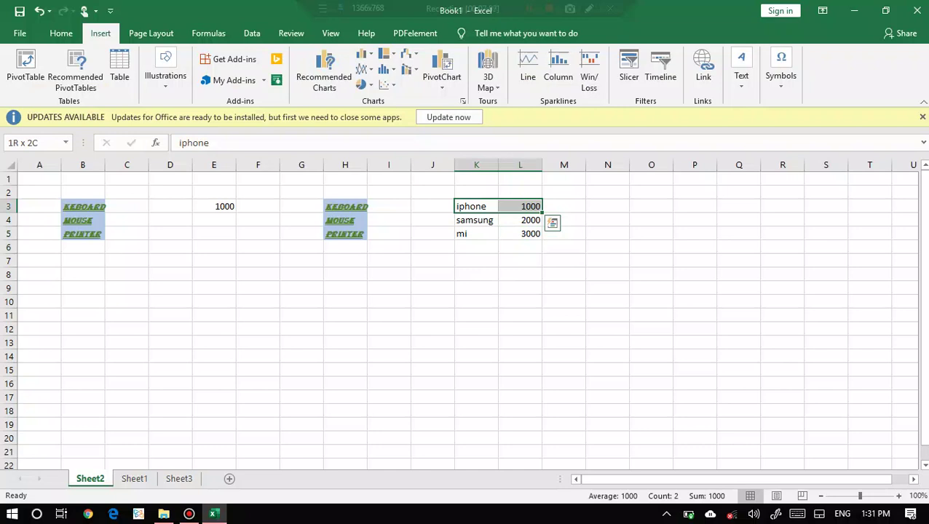
{"action": "key", "text": "shift+Down"}
{"action": "key", "text": "shift+Down"}
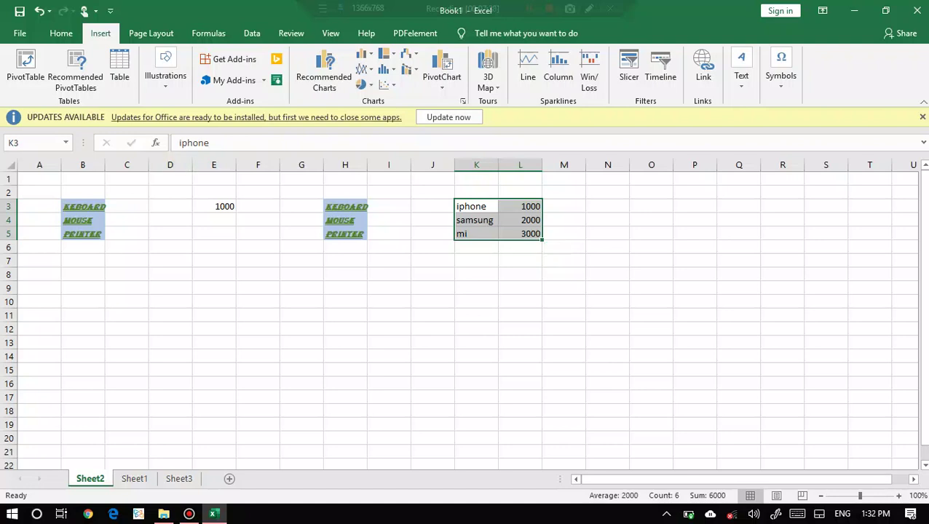
Convert K3:L5 into a table, then step out of it to cell L7
{"action": "left_click", "coordinate": [119, 69]}
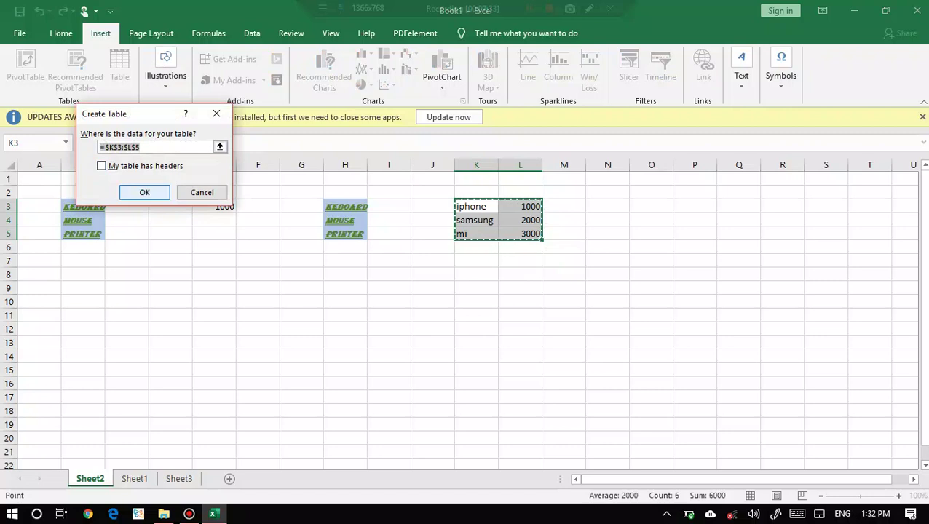
{"action": "key", "text": "Return"}
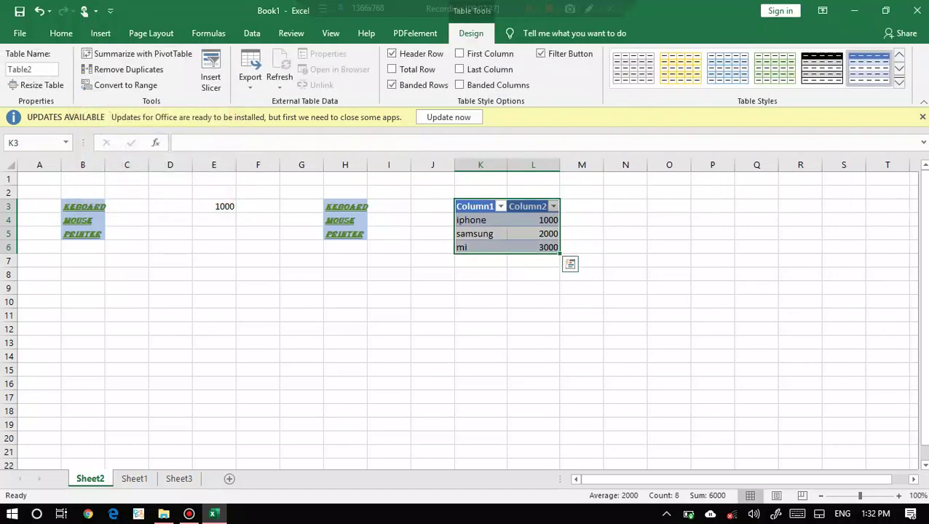
{"action": "left_click", "coordinate": [533, 261]}
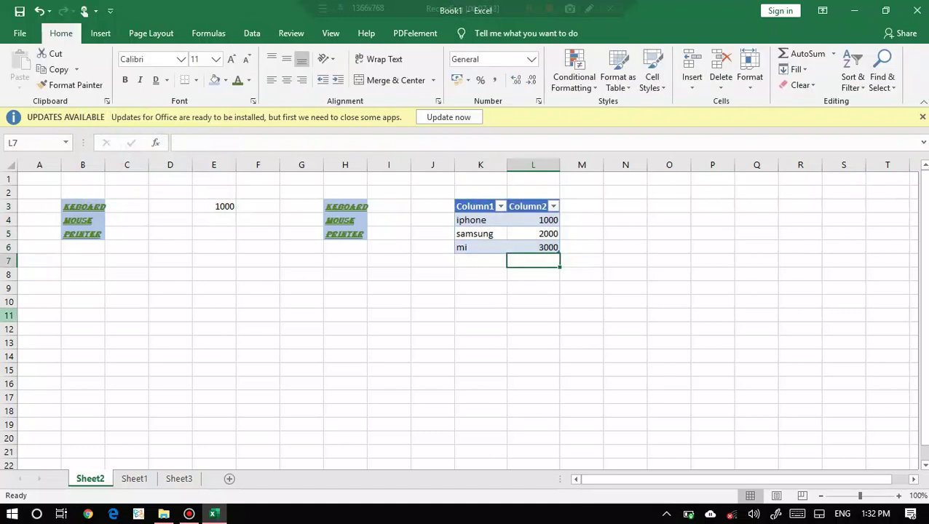
Reselect the table from the Column1 header through K6:L6, then undo the table creation
{"action": "left_click", "coordinate": [100, 33]}
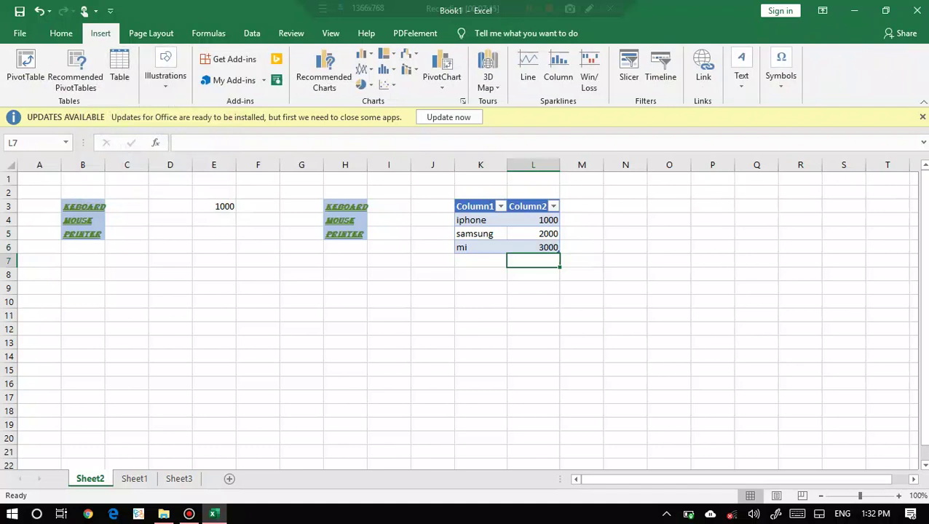
{"action": "left_click", "coordinate": [474, 206]}
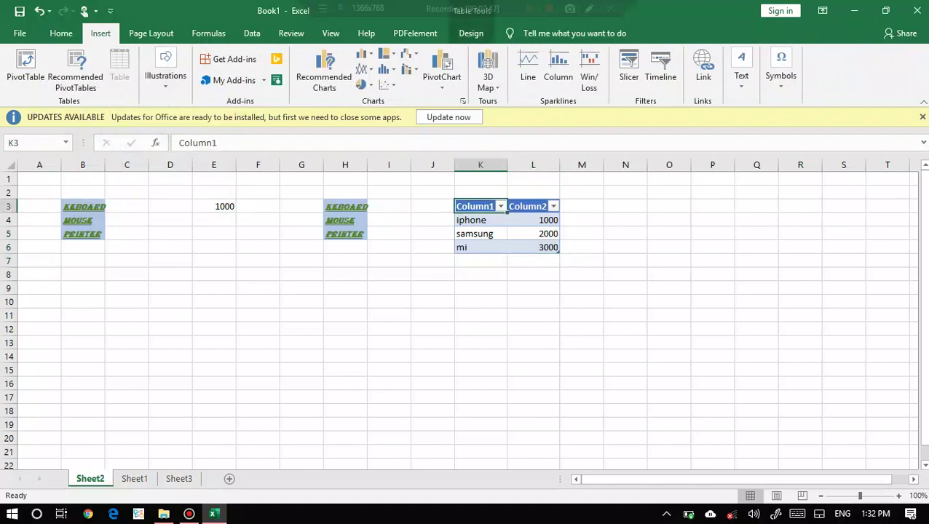
{"action": "key", "text": "shift+Right"}
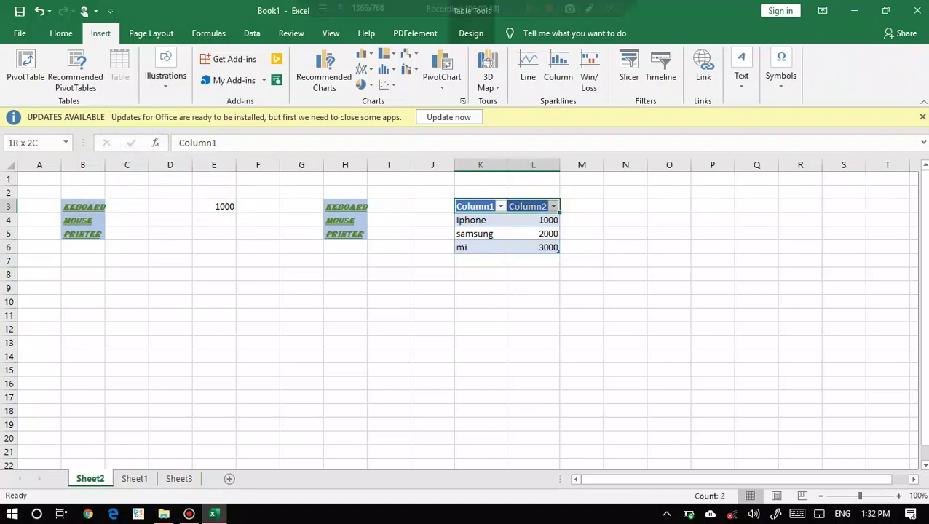
{"action": "key", "text": "shift+Left"}
{"action": "key", "text": "shift+Down"}
{"action": "key", "text": "shift+Down"}
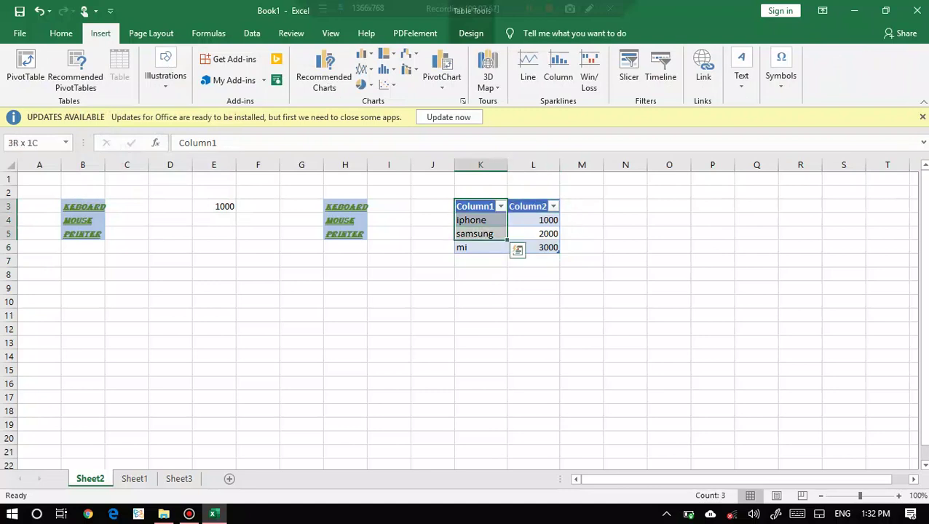
{"action": "key", "text": "shift+Down"}
{"action": "key", "text": "shift+Right"}
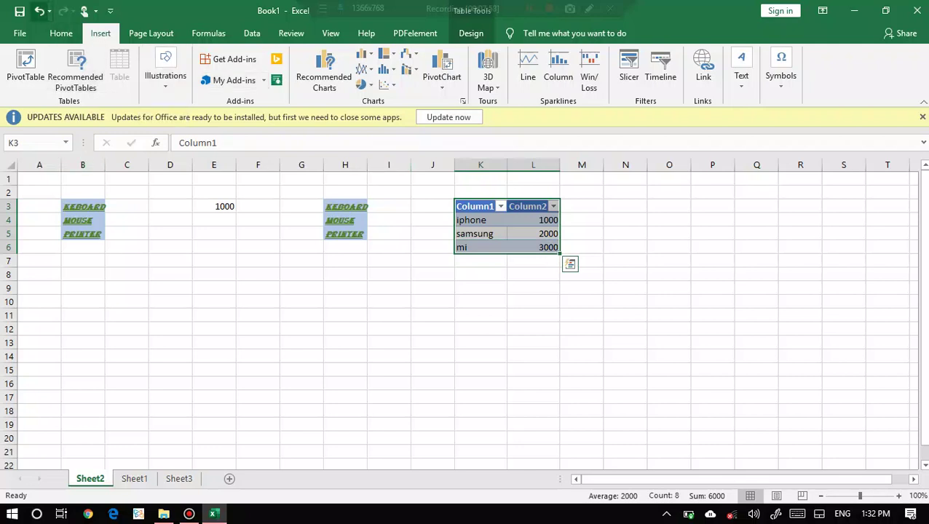
{"action": "left_click", "coordinate": [39, 11]}
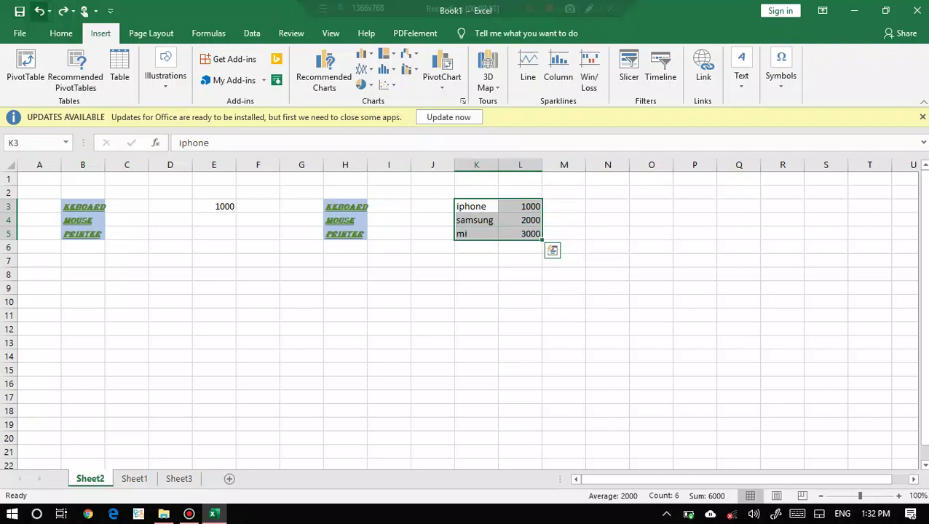
Undo back through the phone prices, E3 formatting, H3:H5 styling and keboard underline to Sheet1's entries
{"action": "left_click", "coordinate": [40, 10]}
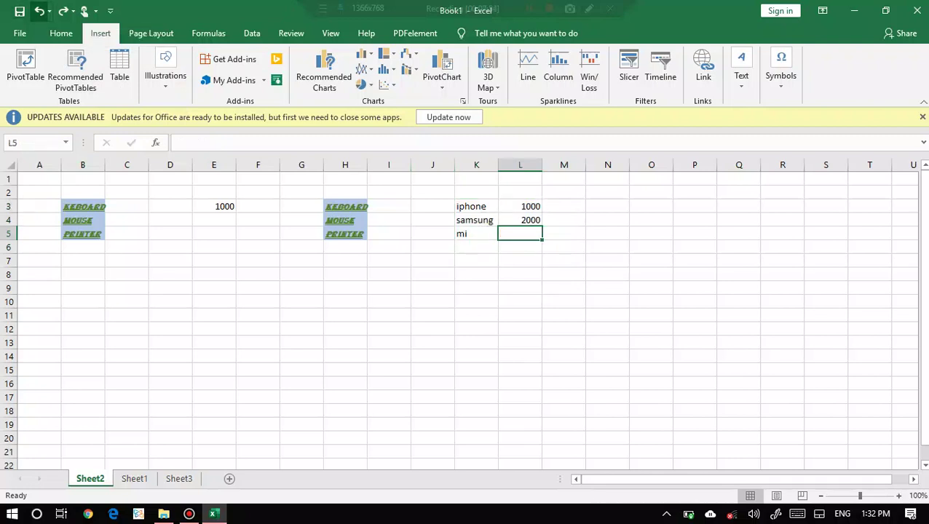
{"action": "left_click", "coordinate": [40, 11]}
{"action": "left_click", "coordinate": [40, 10]}
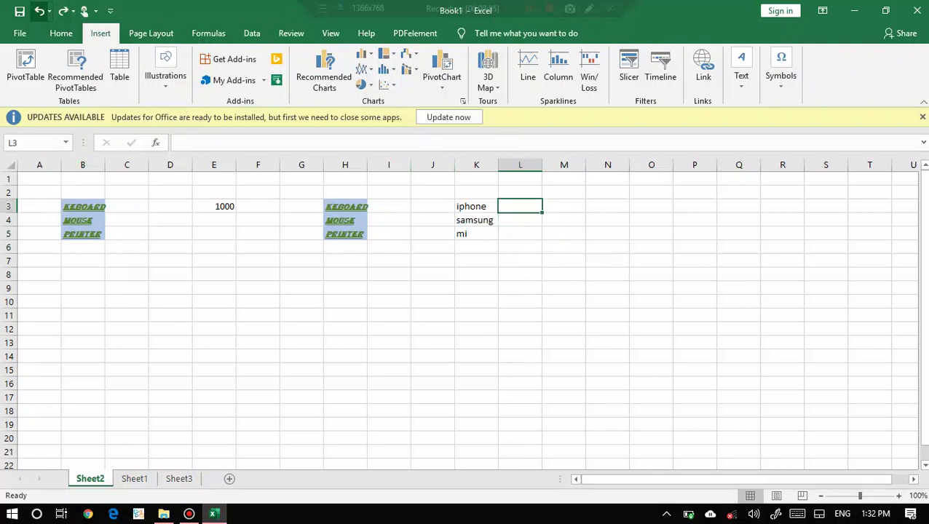
{"action": "left_click", "coordinate": [40, 11]}
{"action": "left_click", "coordinate": [40, 10]}
{"action": "left_click", "coordinate": [40, 11]}
{"action": "left_click", "coordinate": [40, 11]}
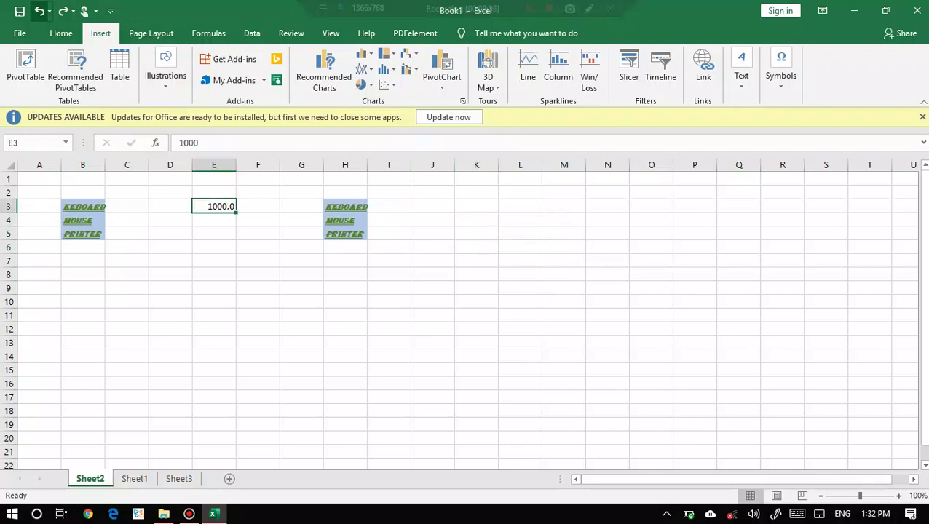
{"action": "left_click", "coordinate": [40, 11]}
{"action": "left_click", "coordinate": [40, 11]}
{"action": "left_click", "coordinate": [40, 11]}
{"action": "left_click", "coordinate": [40, 10]}
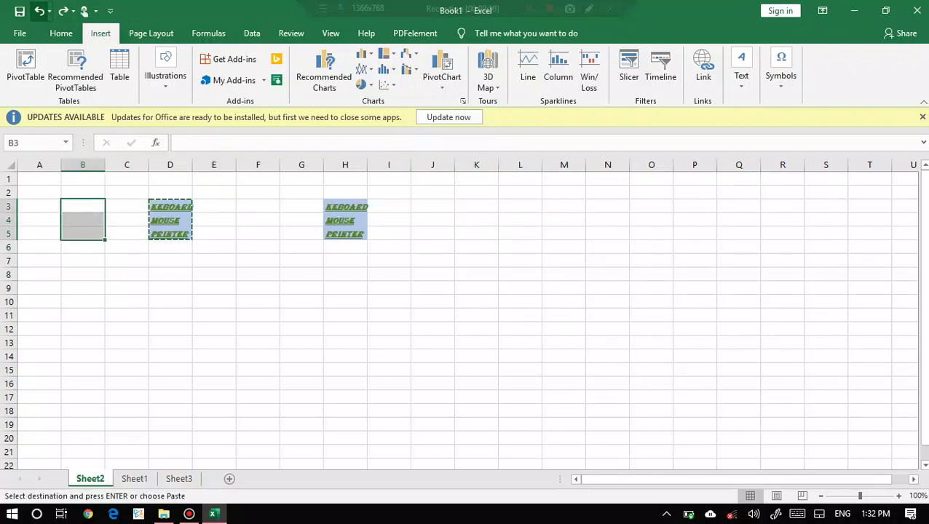
{"action": "left_click", "coordinate": [41, 11]}
{"action": "left_click", "coordinate": [40, 11]}
{"action": "left_click", "coordinate": [40, 11]}
{"action": "left_click", "coordinate": [41, 11]}
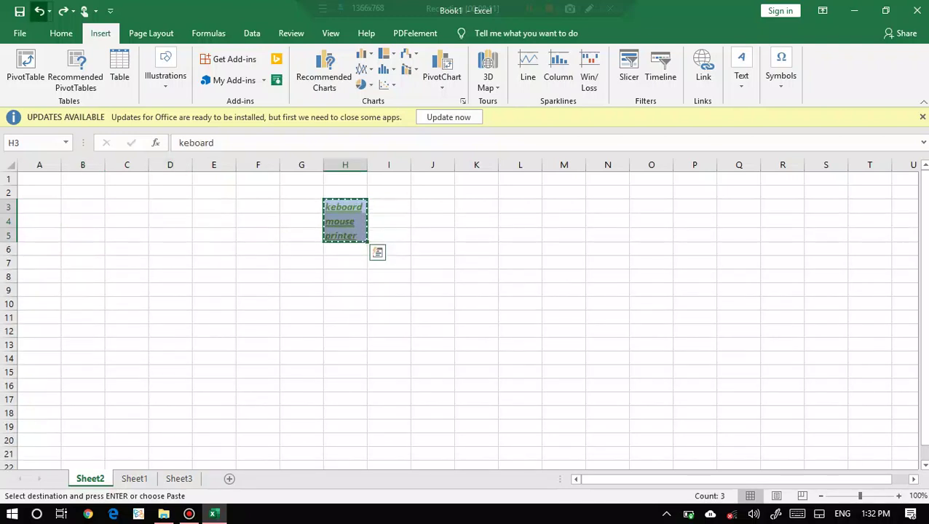
{"action": "left_click", "coordinate": [40, 11]}
{"action": "left_click", "coordinate": [40, 11]}
{"action": "left_click", "coordinate": [40, 11]}
{"action": "left_click", "coordinate": [40, 11]}
{"action": "left_click", "coordinate": [40, 11]}
{"action": "left_click", "coordinate": [40, 11]}
{"action": "left_click", "coordinate": [40, 11]}
{"action": "left_click", "coordinate": [40, 11]}
{"action": "left_click", "coordinate": [40, 11]}
{"action": "left_click", "coordinate": [40, 11]}
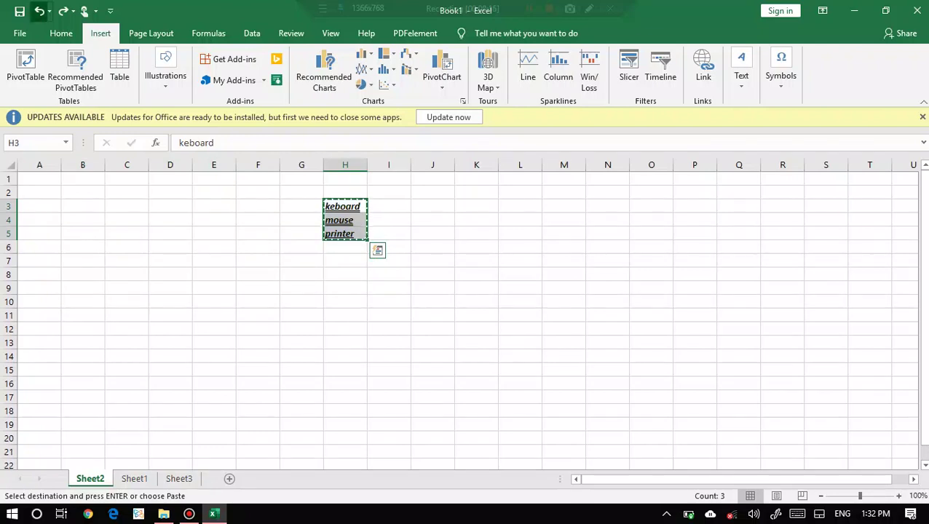
{"action": "left_click", "coordinate": [40, 11]}
{"action": "left_click", "coordinate": [40, 11]}
{"action": "left_click", "coordinate": [40, 11]}
{"action": "left_click", "coordinate": [41, 11]}
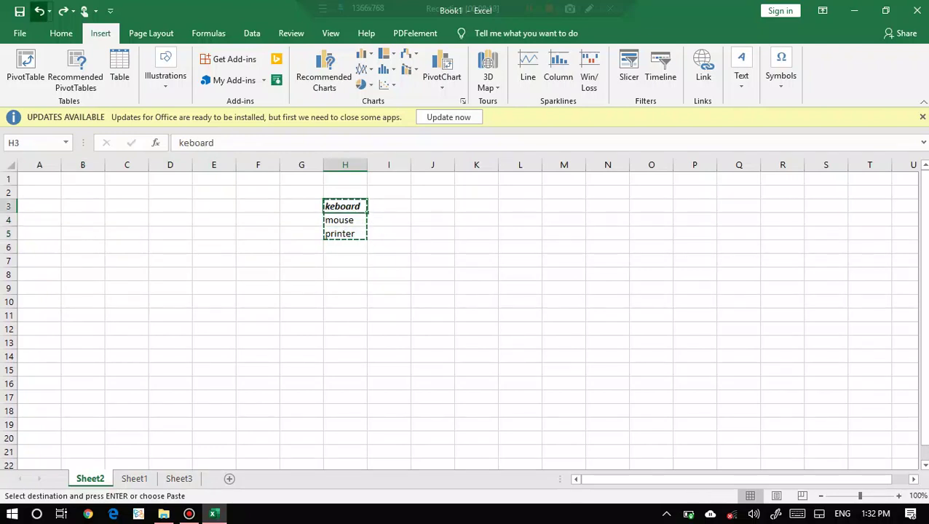
{"action": "left_click", "coordinate": [40, 11]}
{"action": "left_click", "coordinate": [40, 11]}
{"action": "left_click", "coordinate": [40, 11]}
{"action": "left_click", "coordinate": [40, 11]}
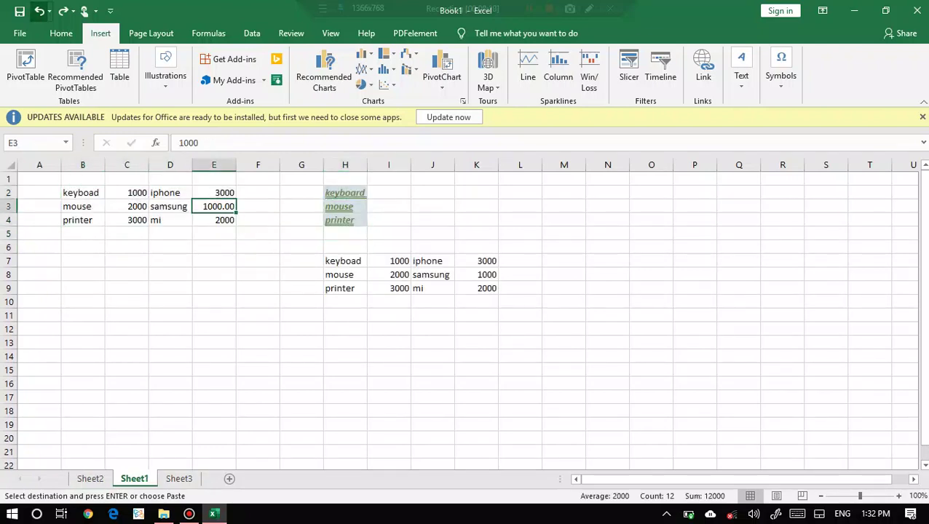
{"action": "left_click", "coordinate": [40, 11]}
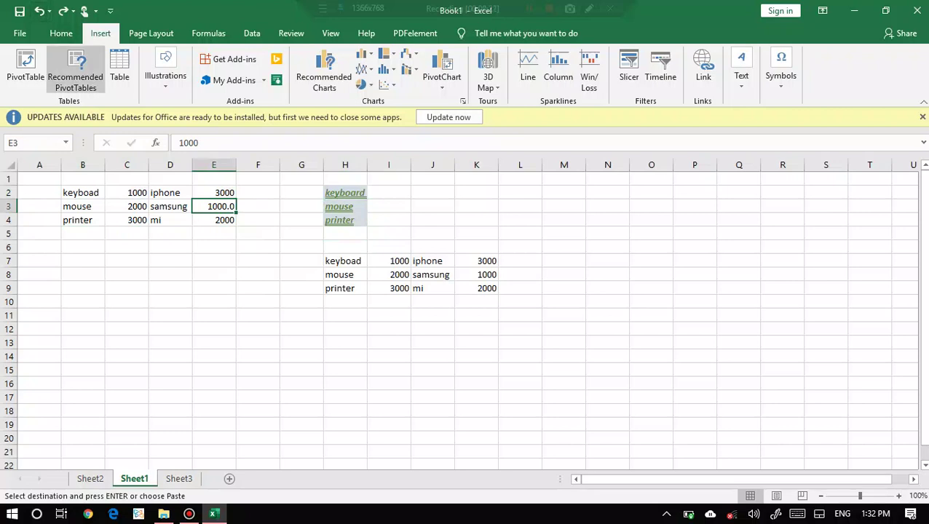
Redo all changes forward to E3 as 1000 and the iphone/samsung/mi table with Column1/Column2 headers
{"action": "key", "text": "Down"}
{"action": "key", "text": "Down"}
{"action": "key", "text": "Down"}
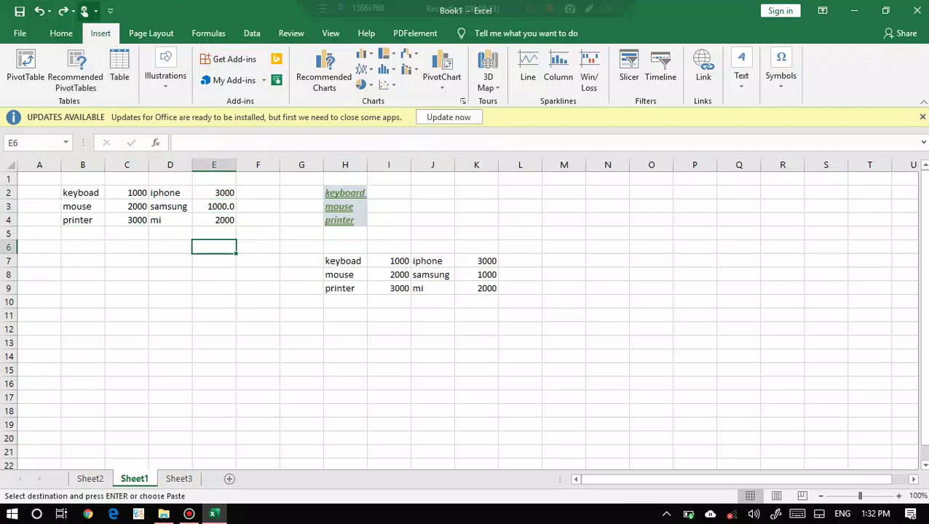
{"action": "left_click", "coordinate": [64, 10]}
{"action": "left_click", "coordinate": [64, 11]}
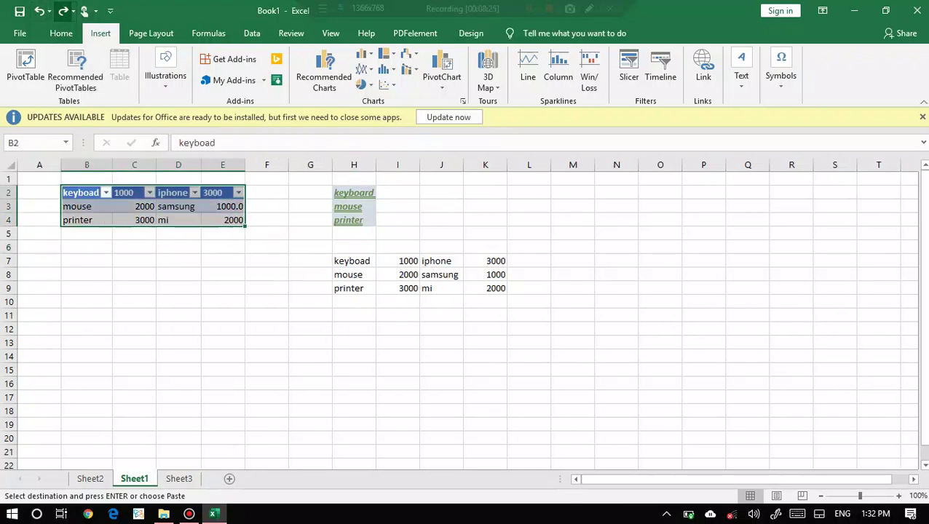
{"action": "left_click", "coordinate": [64, 11]}
{"action": "left_click", "coordinate": [64, 11]}
{"action": "left_click", "coordinate": [64, 11]}
{"action": "left_click", "coordinate": [64, 11]}
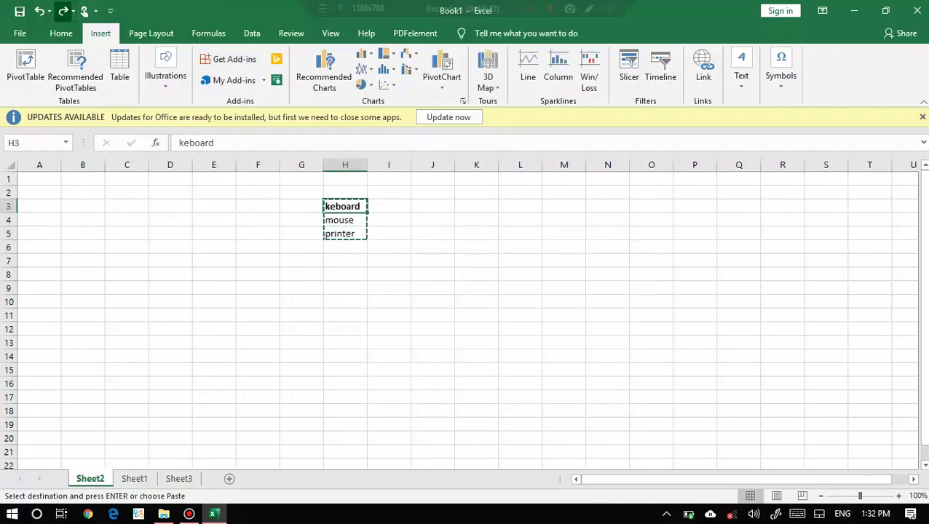
{"action": "left_click", "coordinate": [64, 11]}
{"action": "left_click", "coordinate": [64, 11]}
{"action": "left_click", "coordinate": [64, 11]}
{"action": "left_click", "coordinate": [64, 11]}
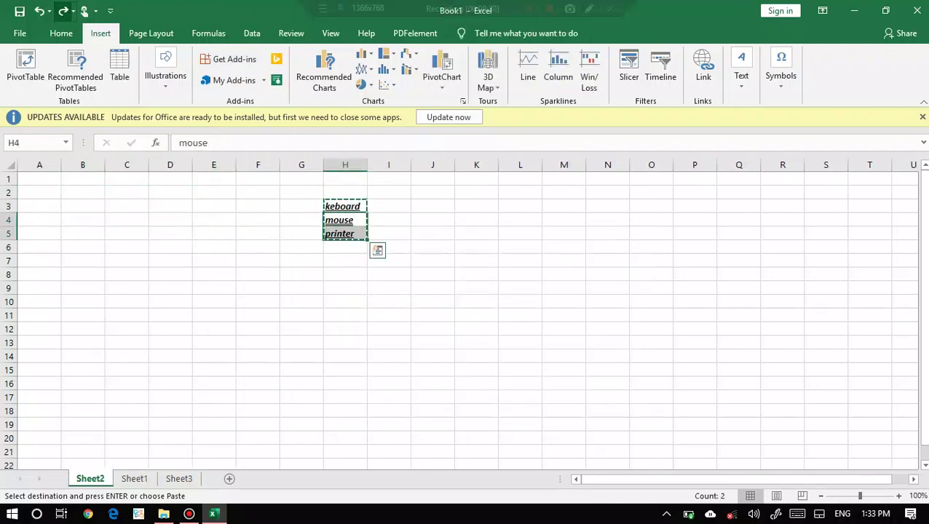
{"action": "left_click", "coordinate": [64, 11]}
{"action": "left_click", "coordinate": [64, 11]}
{"action": "left_click", "coordinate": [64, 11]}
{"action": "left_click", "coordinate": [64, 11]}
{"action": "left_click", "coordinate": [64, 10]}
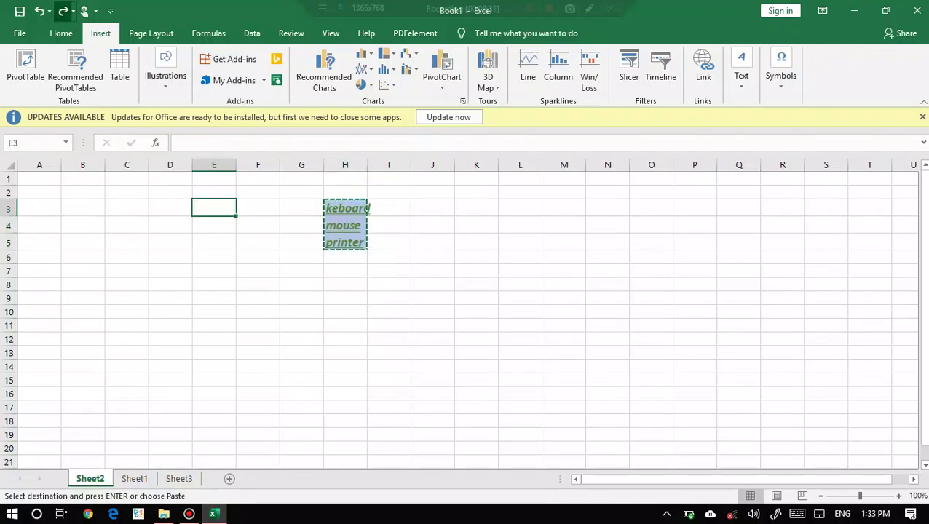
{"action": "left_click", "coordinate": [64, 11]}
{"action": "left_click", "coordinate": [64, 11]}
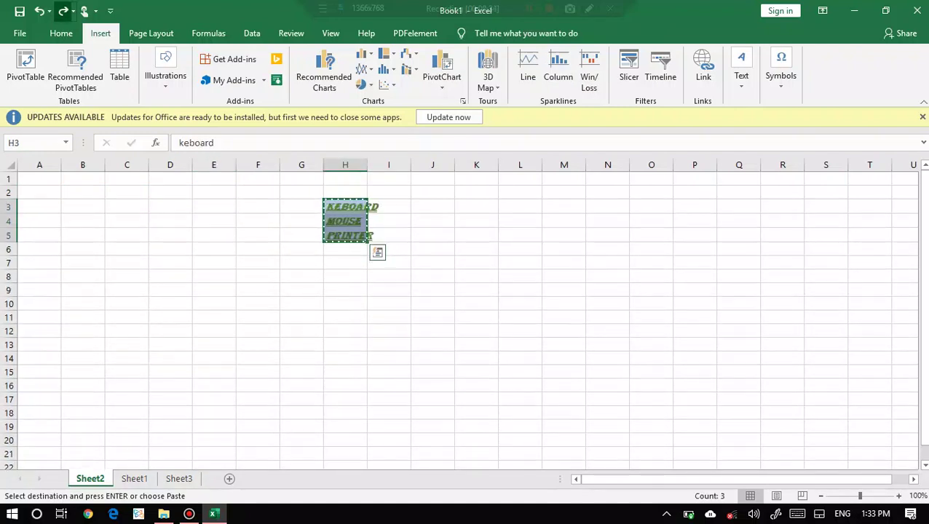
{"action": "left_click", "coordinate": [64, 11]}
{"action": "left_click", "coordinate": [64, 11]}
{"action": "left_click", "coordinate": [64, 11]}
{"action": "left_click", "coordinate": [64, 10]}
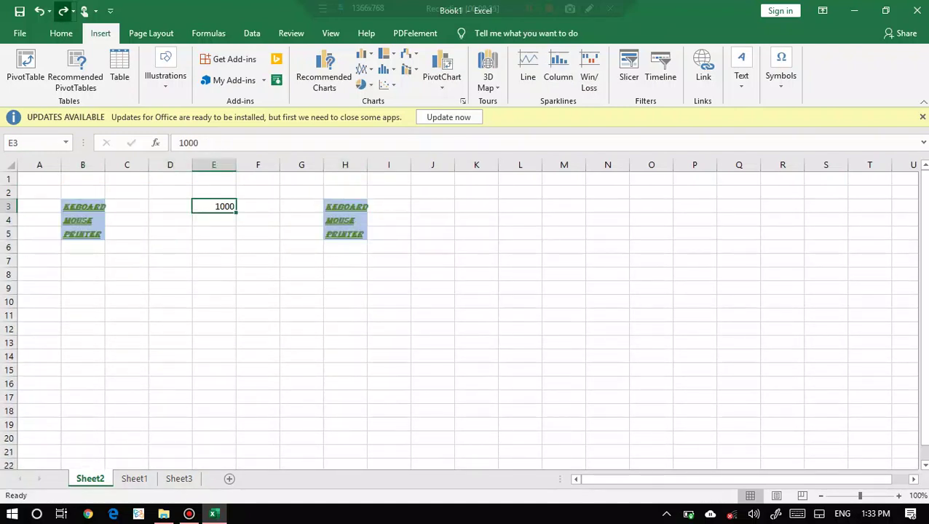
{"action": "left_click", "coordinate": [64, 11]}
{"action": "left_click", "coordinate": [64, 11]}
{"action": "left_click", "coordinate": [64, 11]}
{"action": "left_click", "coordinate": [64, 11]}
{"action": "left_click", "coordinate": [64, 10]}
{"action": "left_click", "coordinate": [64, 11]}
{"action": "left_click", "coordinate": [64, 11]}
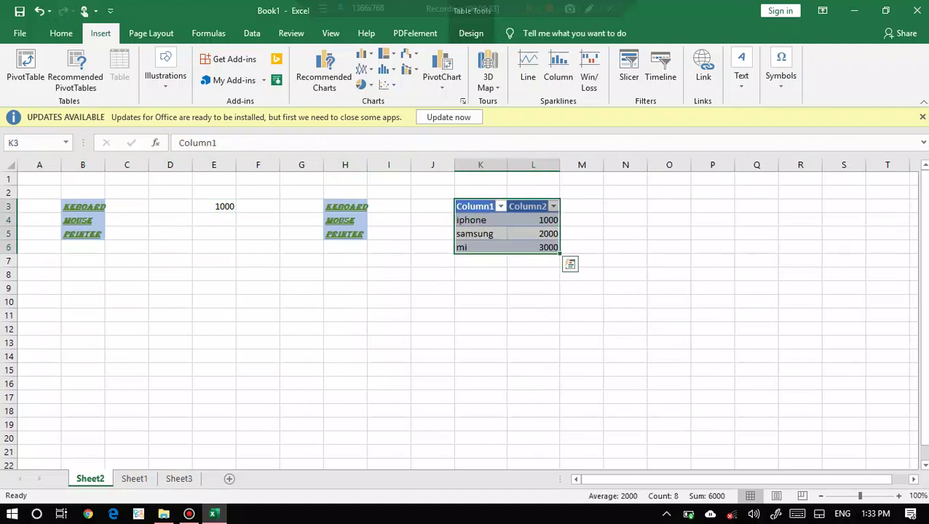
Move off the table to H11 and undo the table conversion of the price list
{"action": "left_click", "coordinate": [345, 315]}
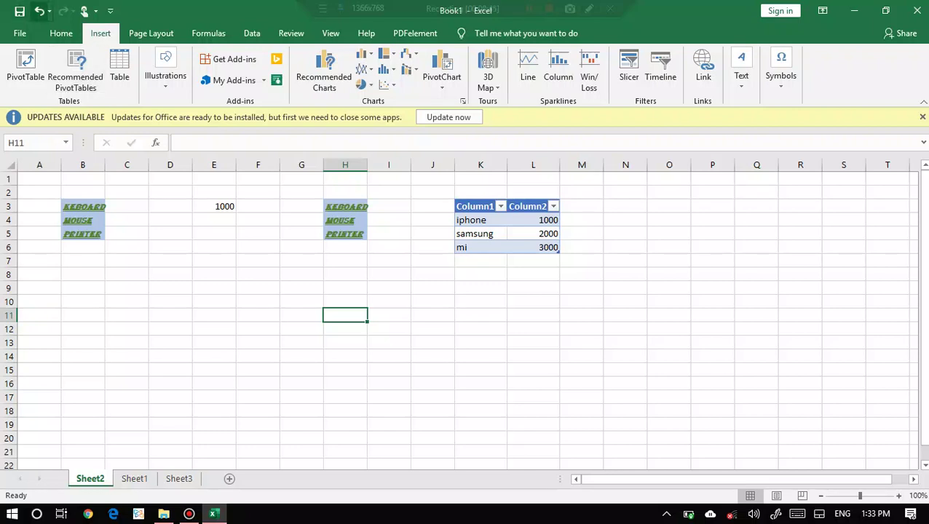
{"action": "left_click", "coordinate": [39, 11]}
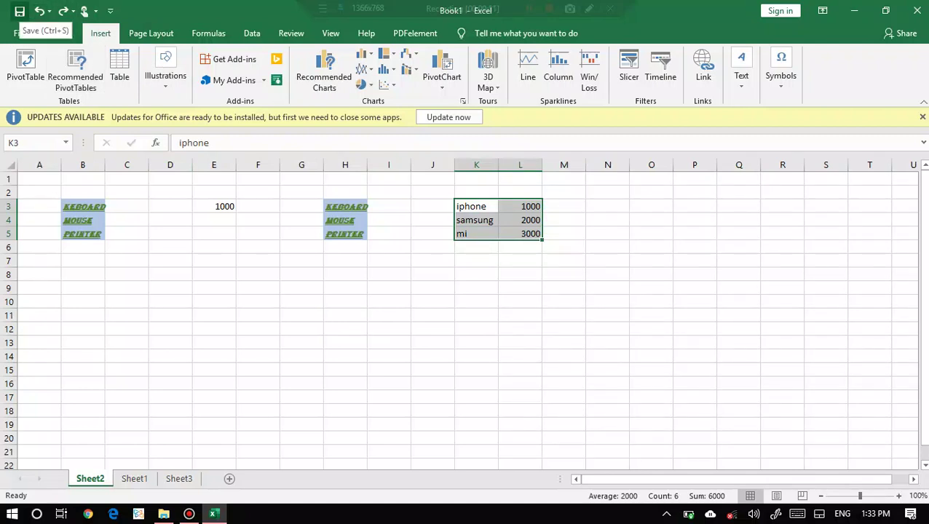
{"action": "left_click", "coordinate": [20, 11]}
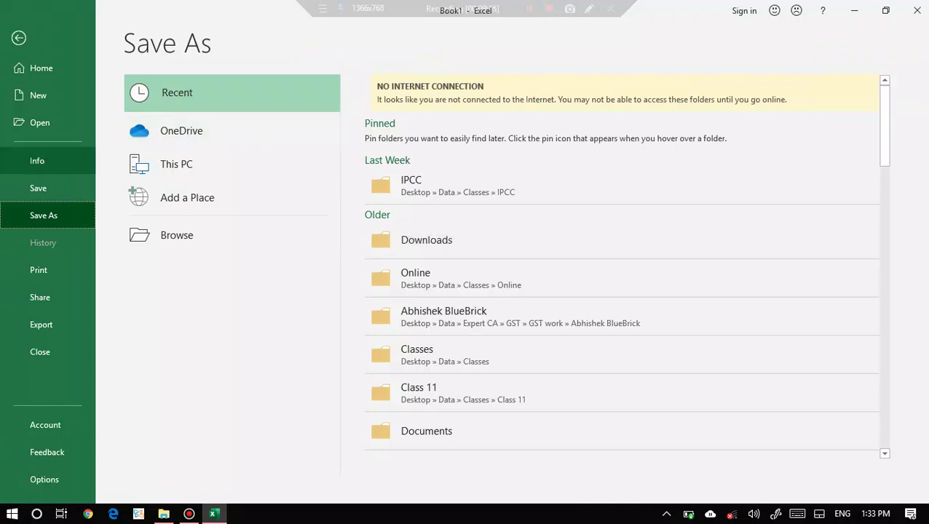
{"action": "left_click", "coordinate": [19, 38]}
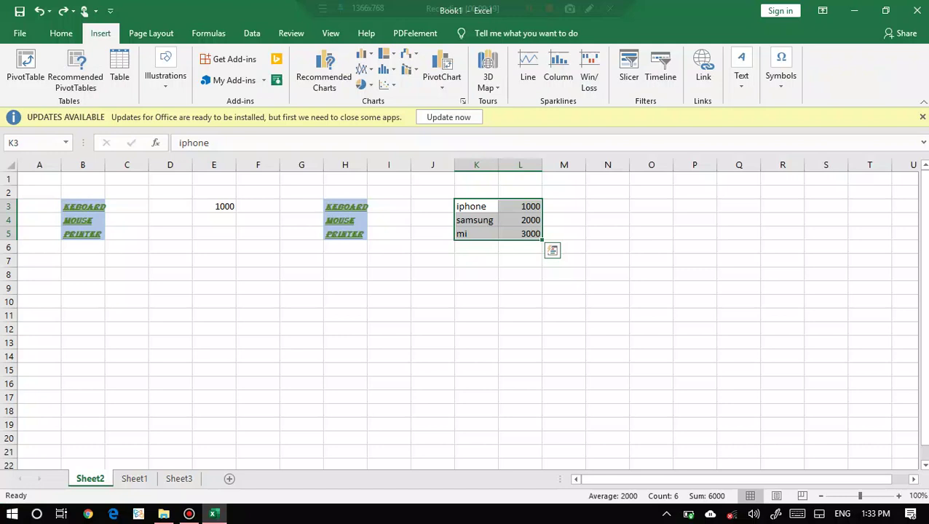
{"action": "key", "text": "ctrl+s"}
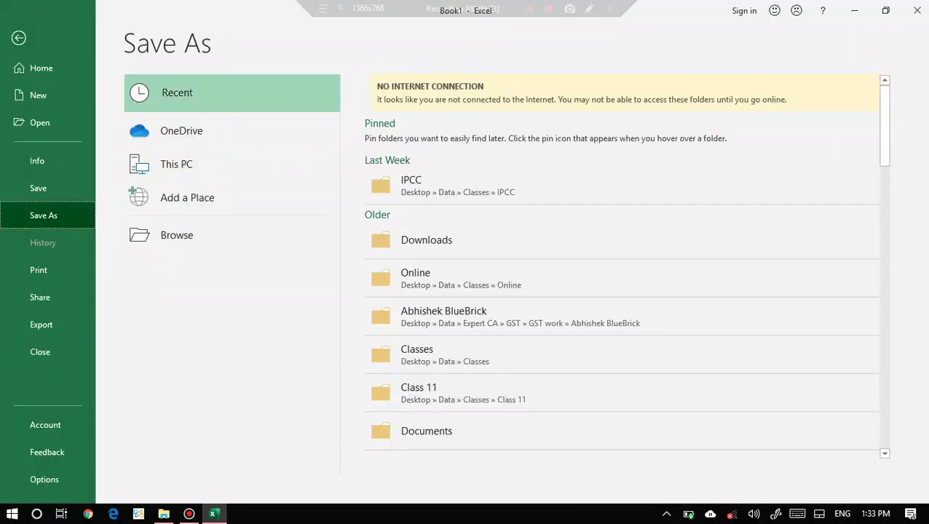
{"action": "key", "text": "Escape"}
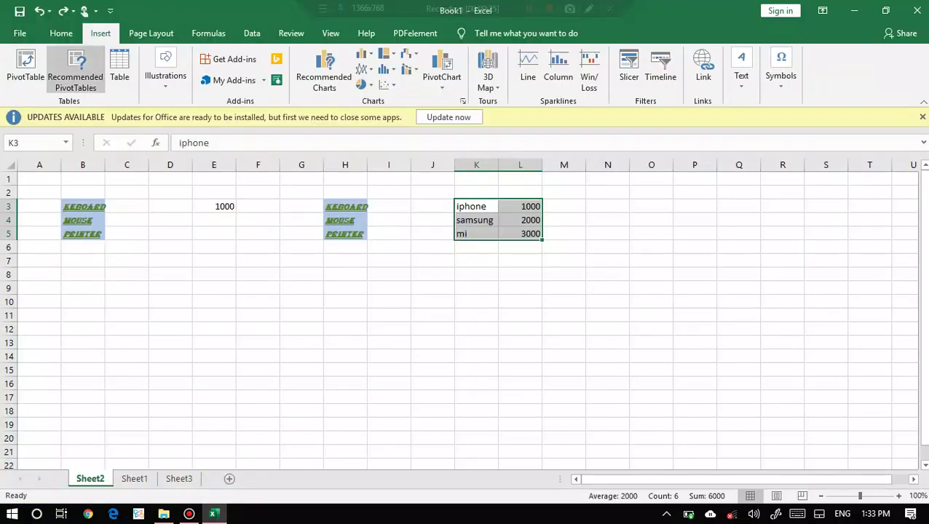